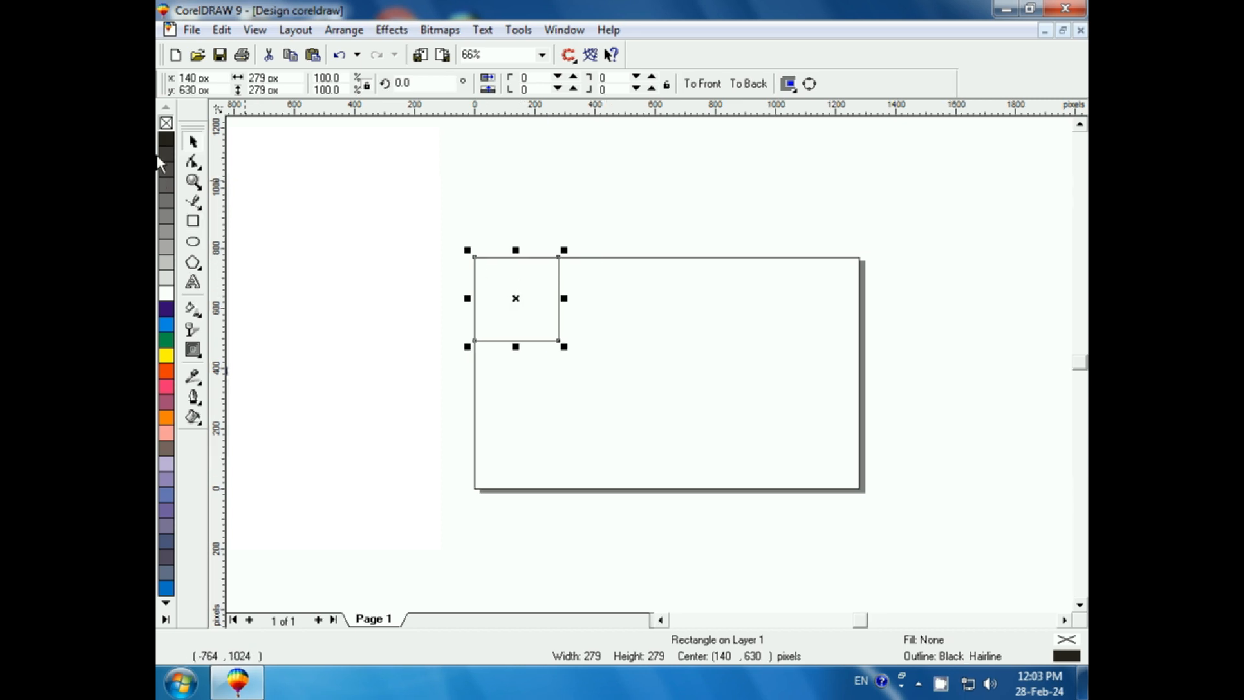
# Step: Convert the square to curves and move its upper-right, lower-left and lower-right nodes to (500, 770), (0, 597) and (270, 433) px
pyautogui.click(193, 162)
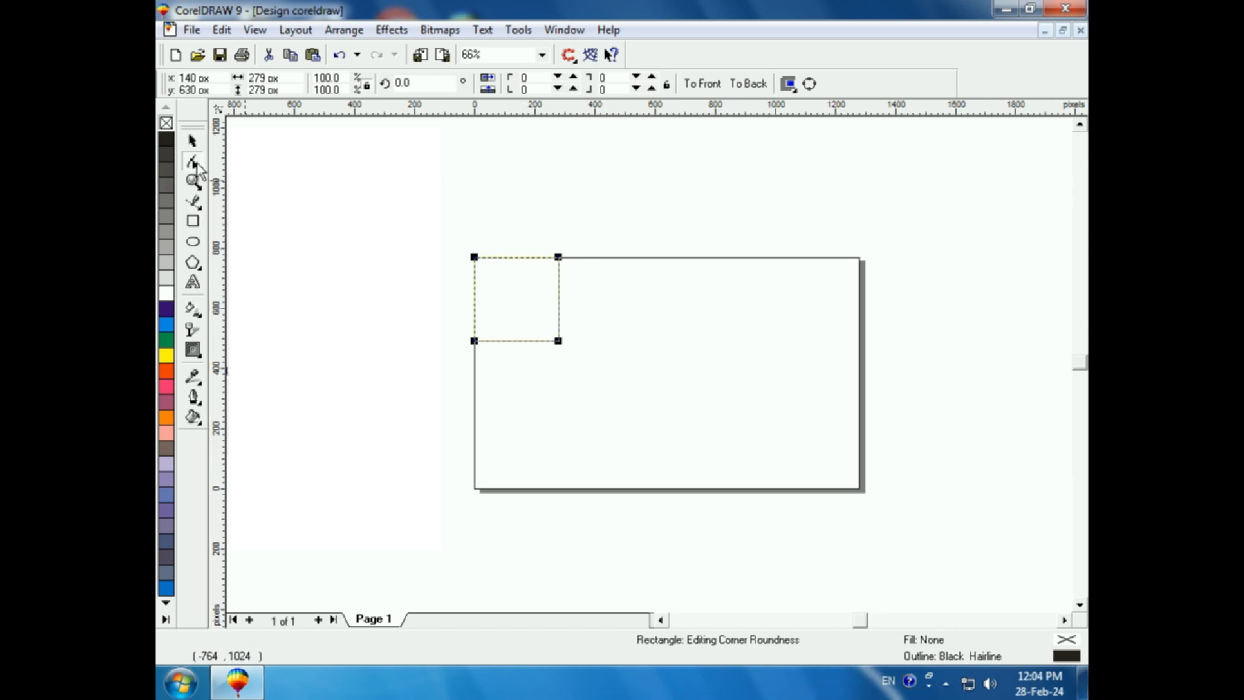
pyautogui.hotkey('ctrl', 'q')
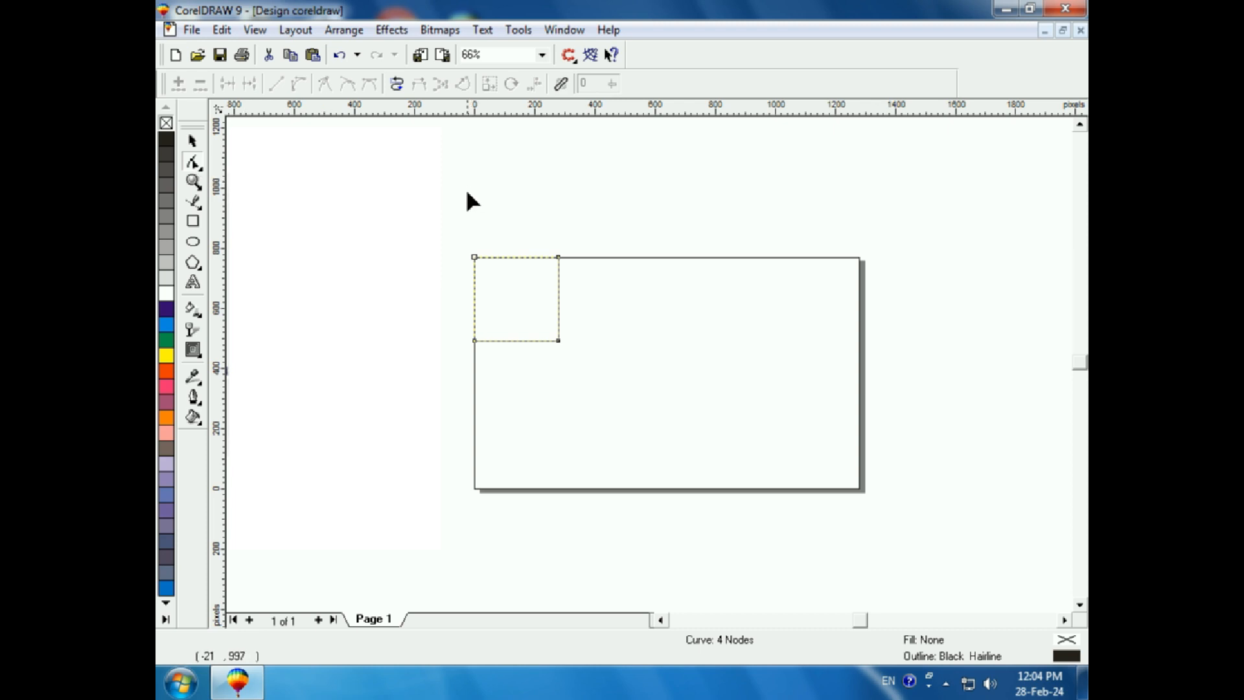
pyautogui.moveTo(558, 257); pyautogui.dragTo(624, 257)
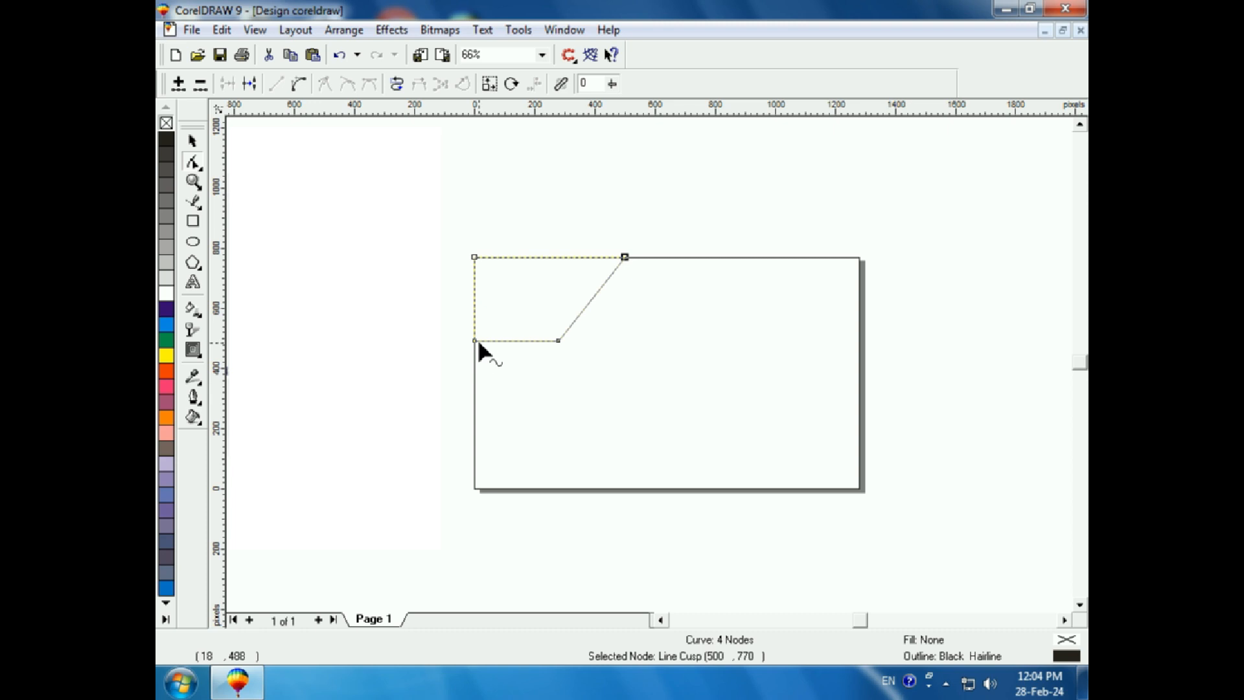
pyautogui.moveTo(475, 341); pyautogui.dragTo(478, 313)
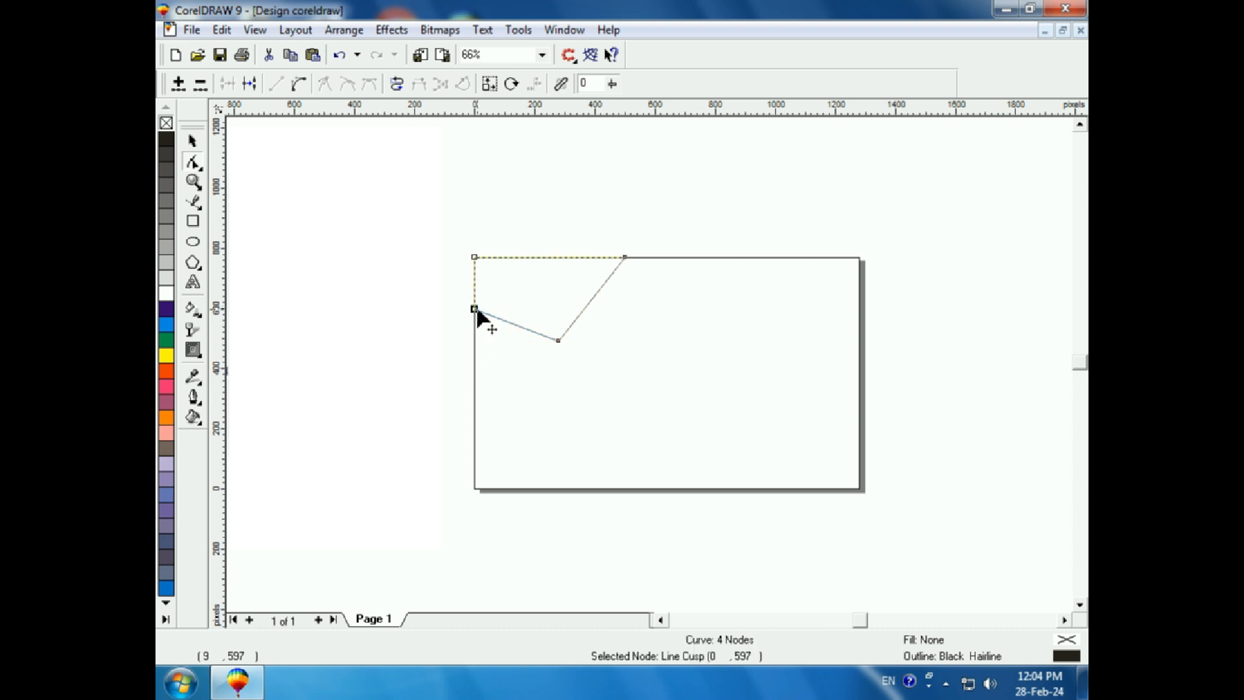
pyautogui.moveTo(558, 341); pyautogui.dragTo(555, 358)
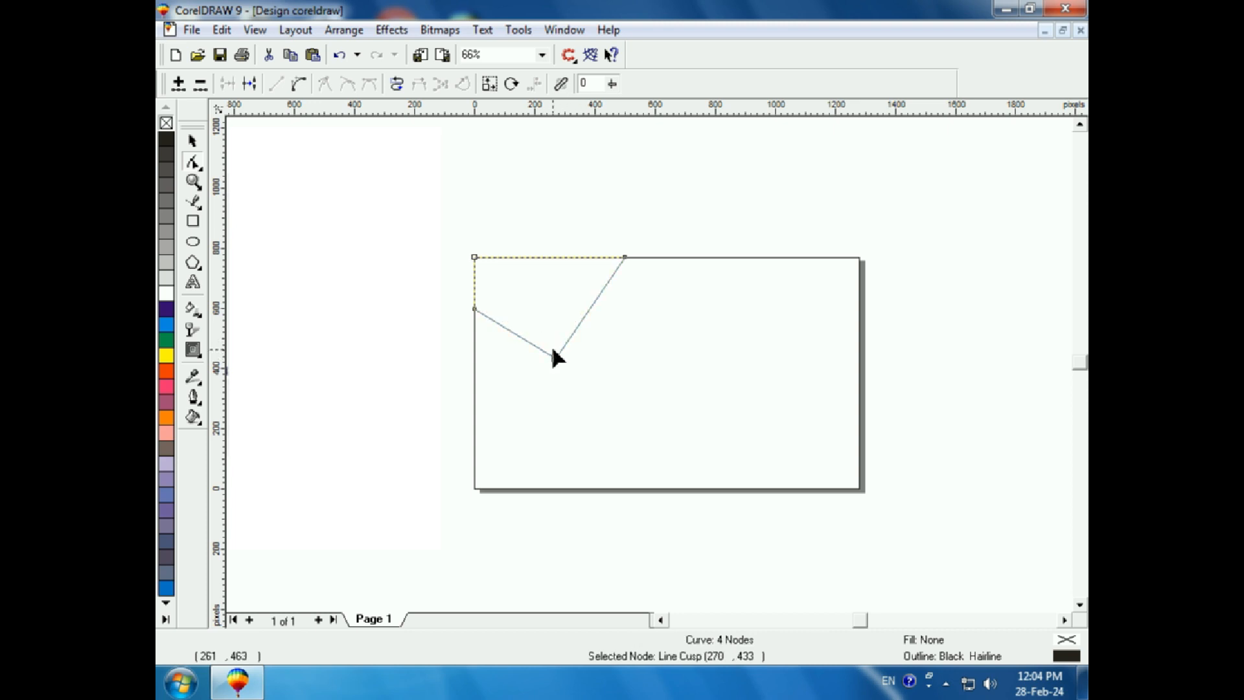
# Step: Draw a rectangle about 750 by 505 px in the page's upper-right corner, convert it to curves and delete its lower-left node
pyautogui.press('F6')
pyautogui.moveTo(634, 257); pyautogui.dragTo(859, 409)
pyautogui.click(192, 162)
pyautogui.hotkey('ctrl', 'q')
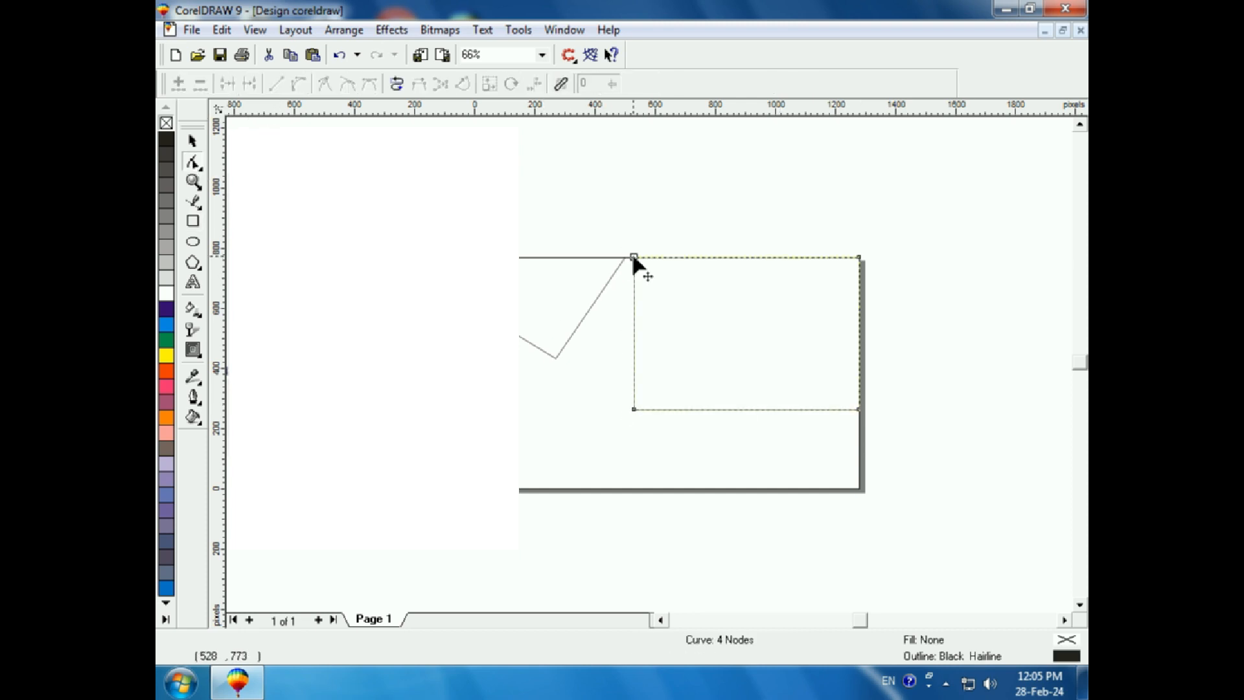
pyautogui.click(617, 269)
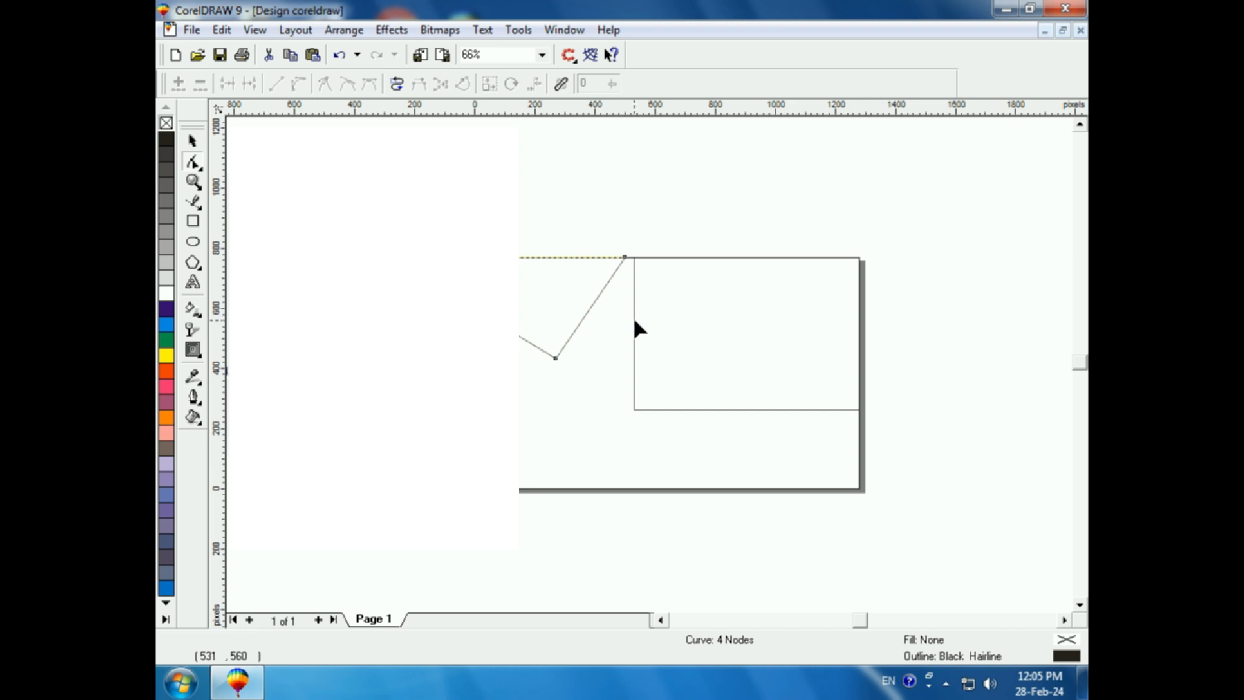
pyautogui.click(633, 409)
pyautogui.press('Delete')
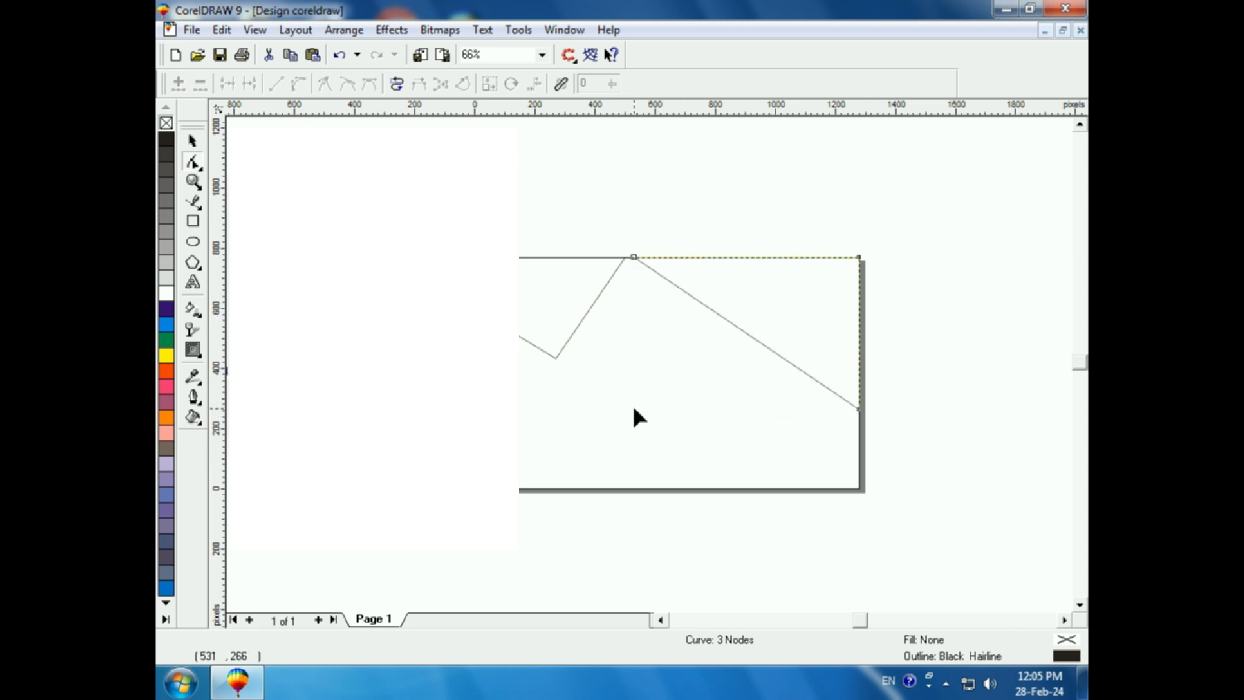
# Step: Add a node on the new shape's diagonal, place it on the first shape's slanted edge, and move the upper-left node to (500, 770) px
pyautogui.doubleClick(699, 301)
pyautogui.moveTo(698, 301); pyautogui.dragTo(589, 309)
pyautogui.moveTo(633, 257); pyautogui.dragTo(625, 257)
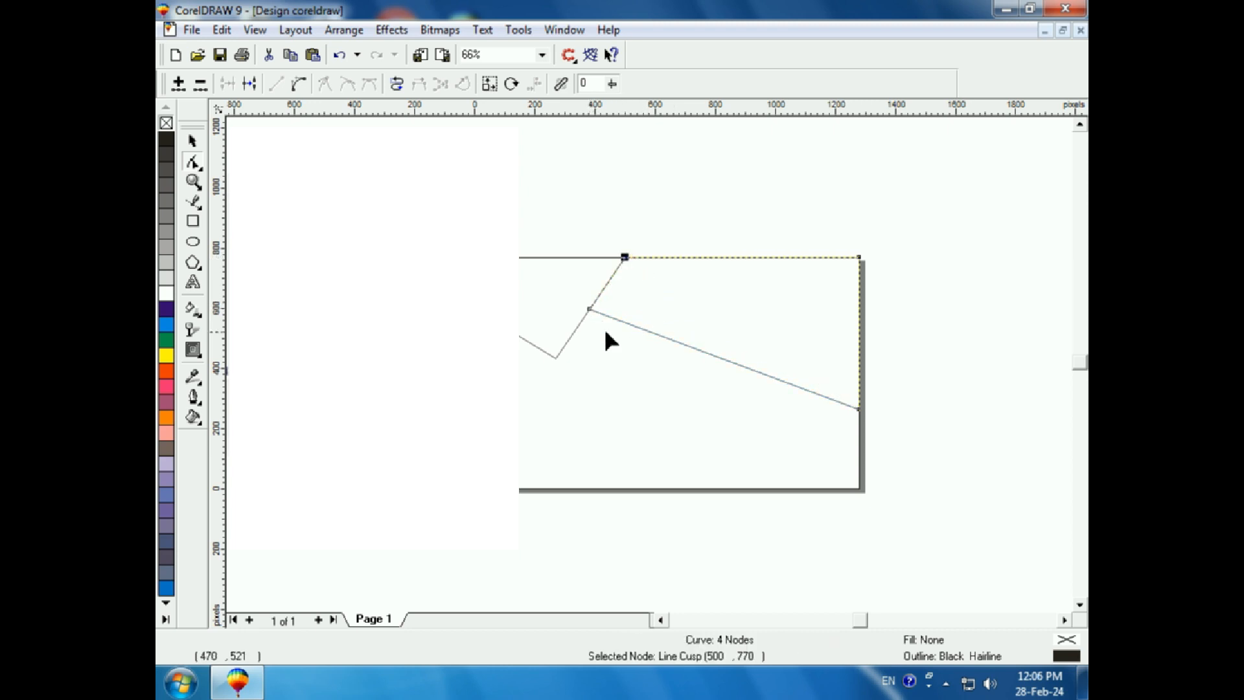
# Step: Check the joint between the two shapes and lower the upper-right shape's bottom node slightly along the page's right edge
pyautogui.click(193, 182)
pyautogui.moveTo(550, 217); pyautogui.dragTo(649, 357)
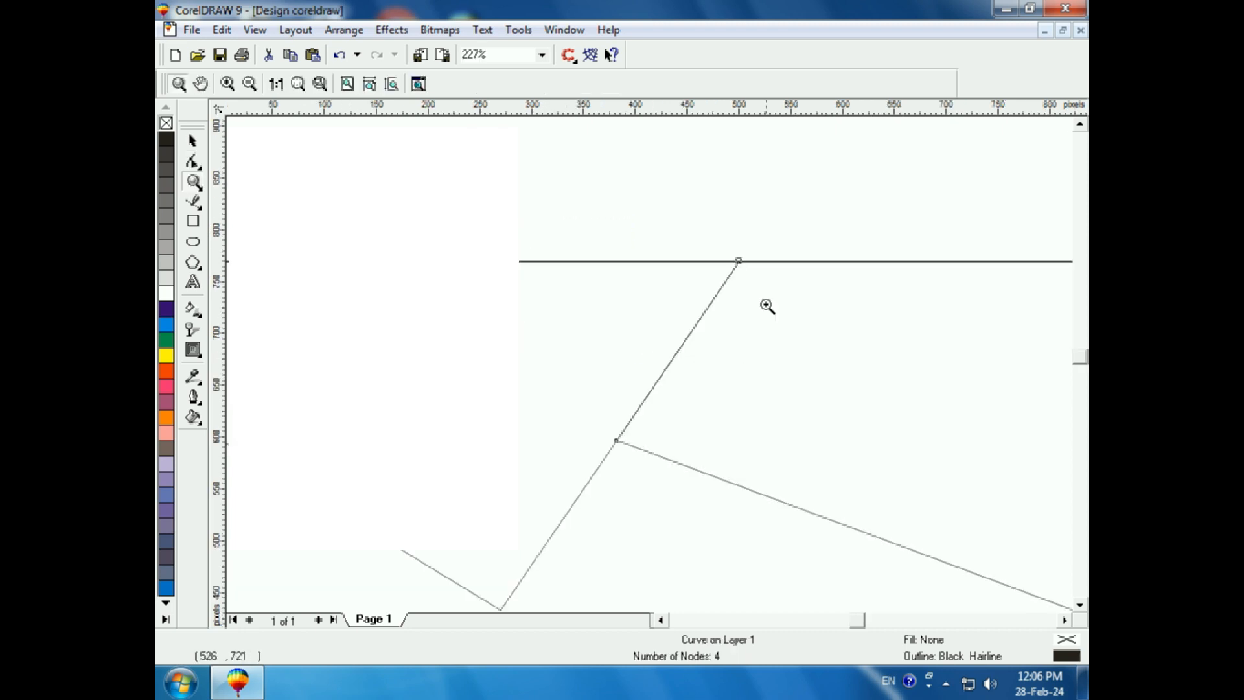
pyautogui.click(592, 163)
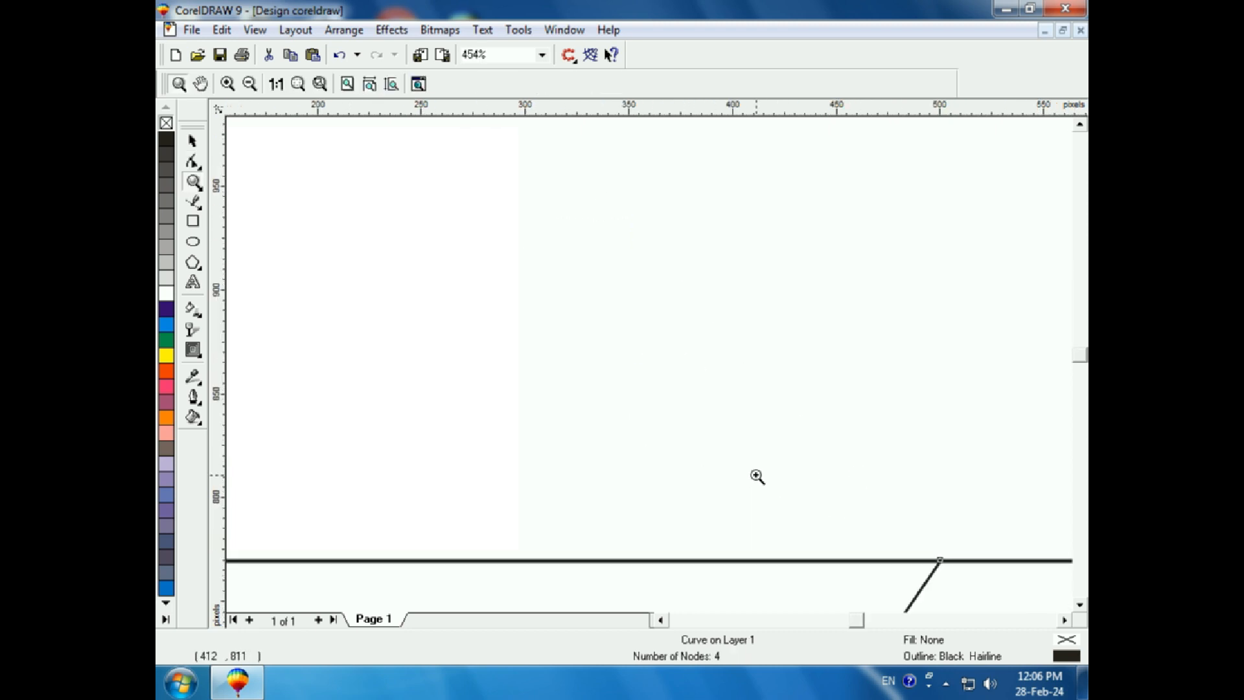
pyautogui.press('F3')
pyautogui.press('F3')
pyautogui.press('F3')
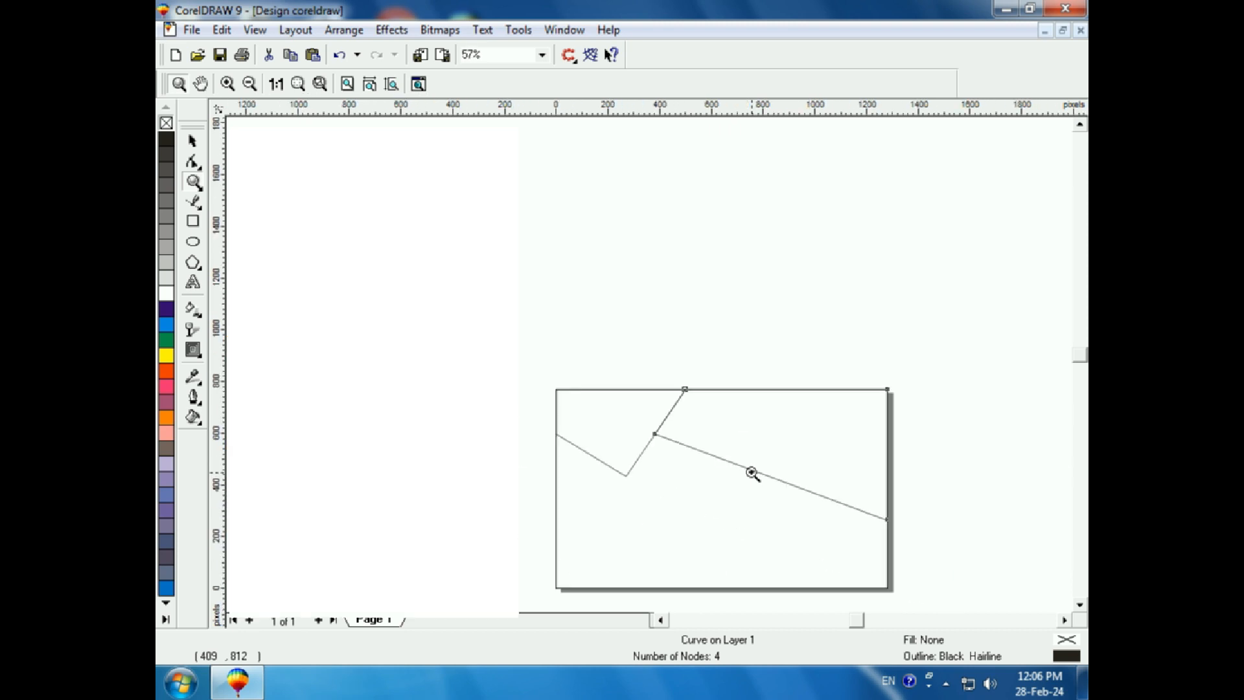
pyautogui.press('F10')
pyautogui.moveTo(887, 519); pyautogui.dragTo(888, 537)
# Step: Draw a rectangle in the page's lower-right corner, convert it to curves, and align its two upper nodes with the diagonal edge above
pyautogui.press('F6')
pyautogui.moveTo(746, 484)
pyautogui.mouseDown()
pyautogui.moveTo(853, 587)
pyautogui.moveTo(890, 591)
pyautogui.mouseUp()
pyautogui.click(191, 162)
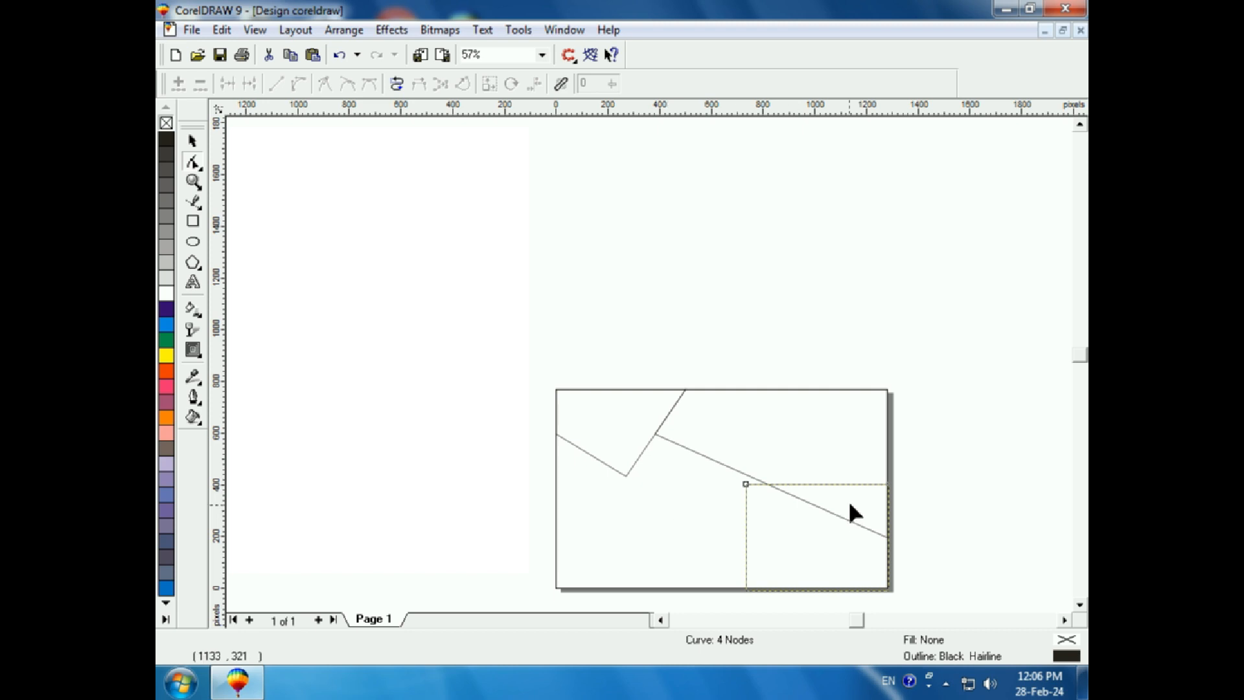
pyautogui.click(888, 486)
pyautogui.moveTo(888, 486); pyautogui.dragTo(893, 555)
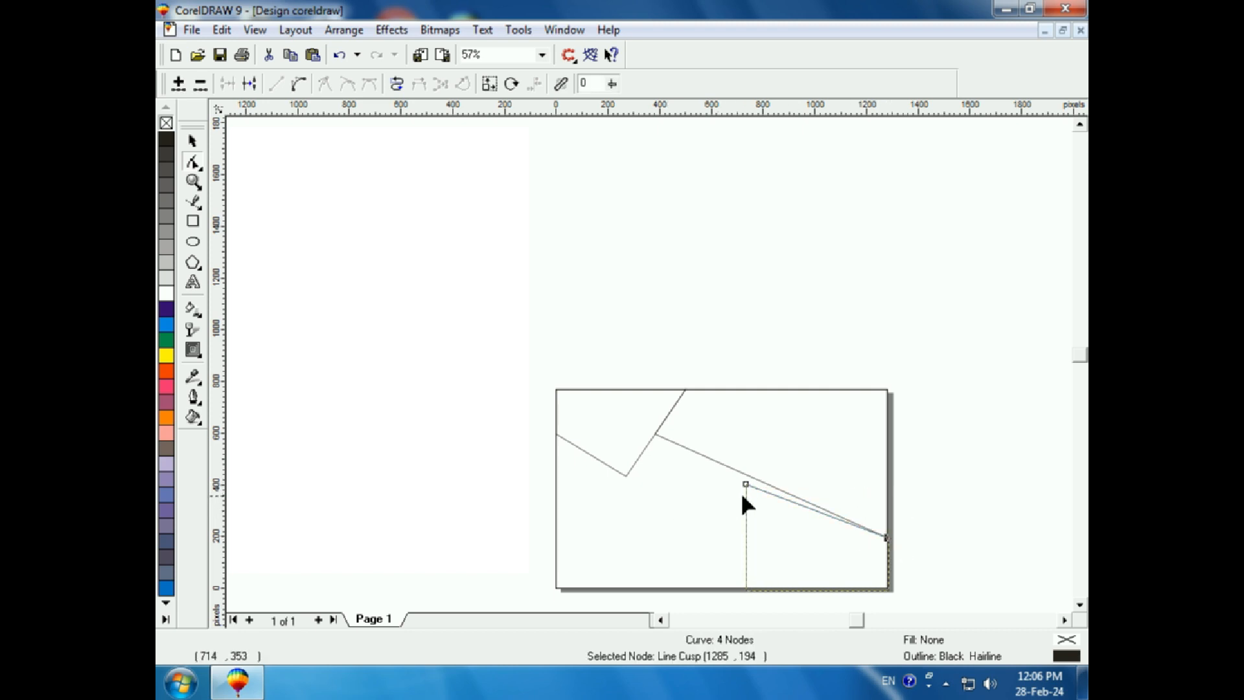
pyautogui.moveTo(748, 487); pyautogui.dragTo(744, 480)
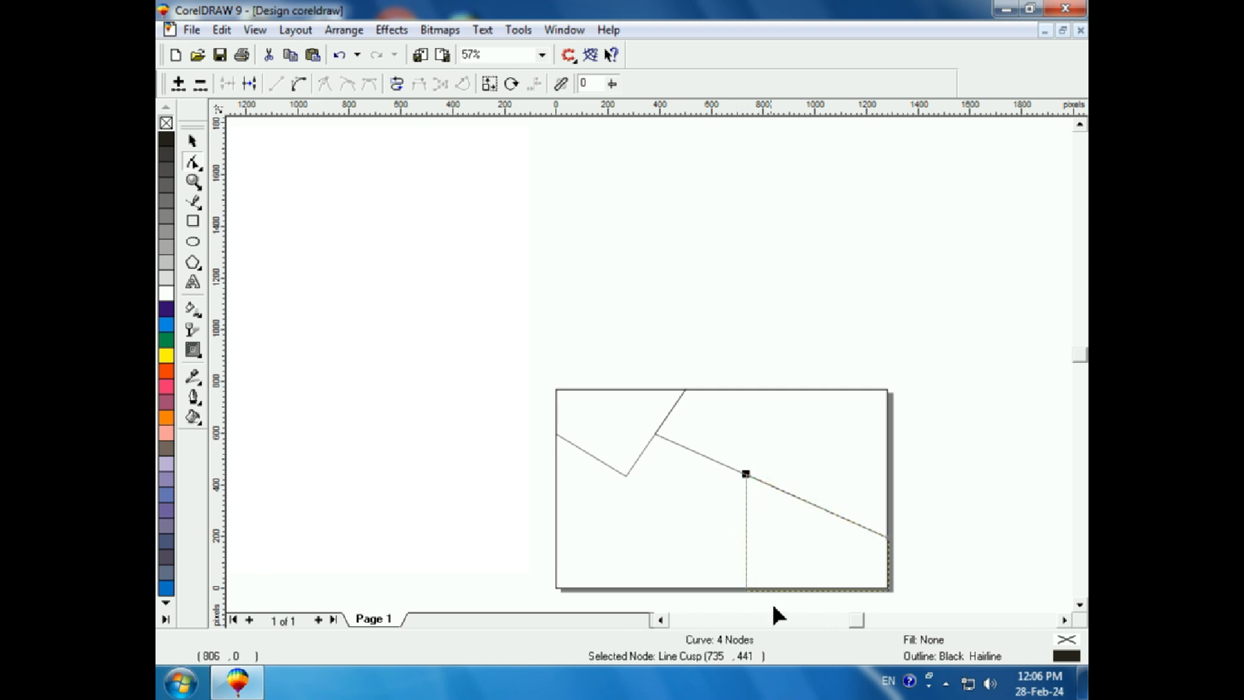
# Step: Add a node on the lower-right shape's left side and pull it outward to about (490, 240) px
pyautogui.doubleClick(745, 545)
pyautogui.moveTo(745, 545); pyautogui.dragTo(683, 526)
pyautogui.click(735, 331)
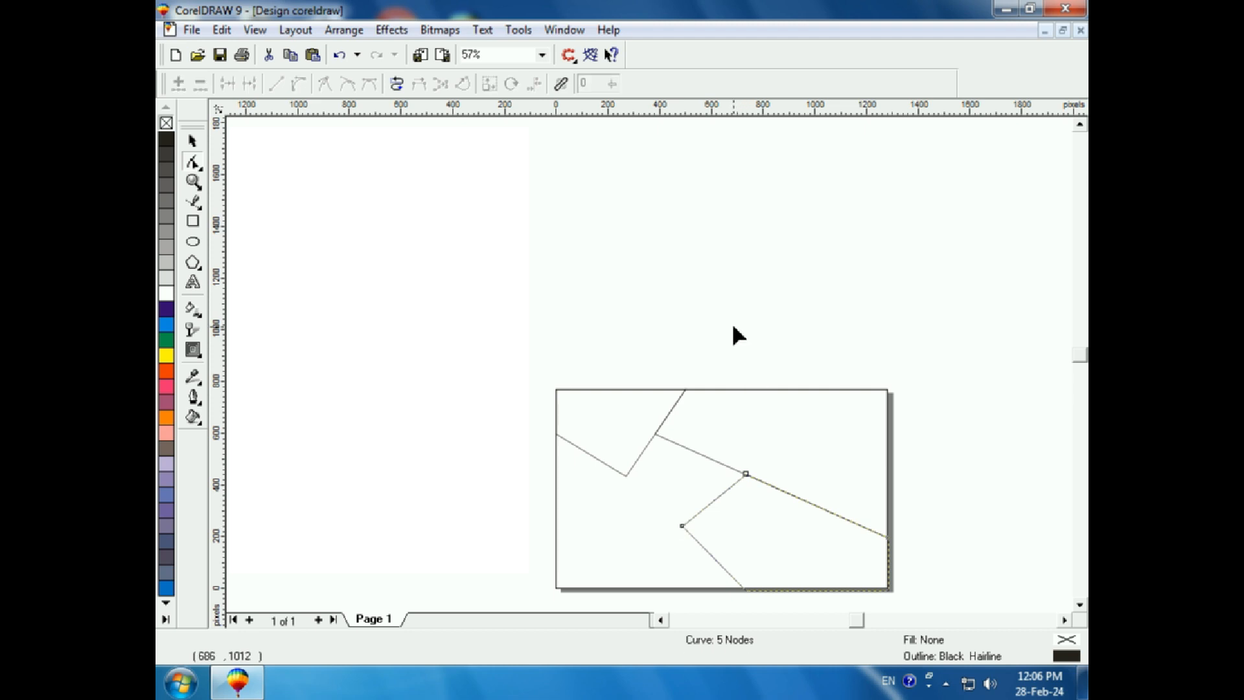
# Step: Select the lower-right shape's two right-hand nodes and move them together so its corner meets the page's lower-right corner
pyautogui.click(193, 182)
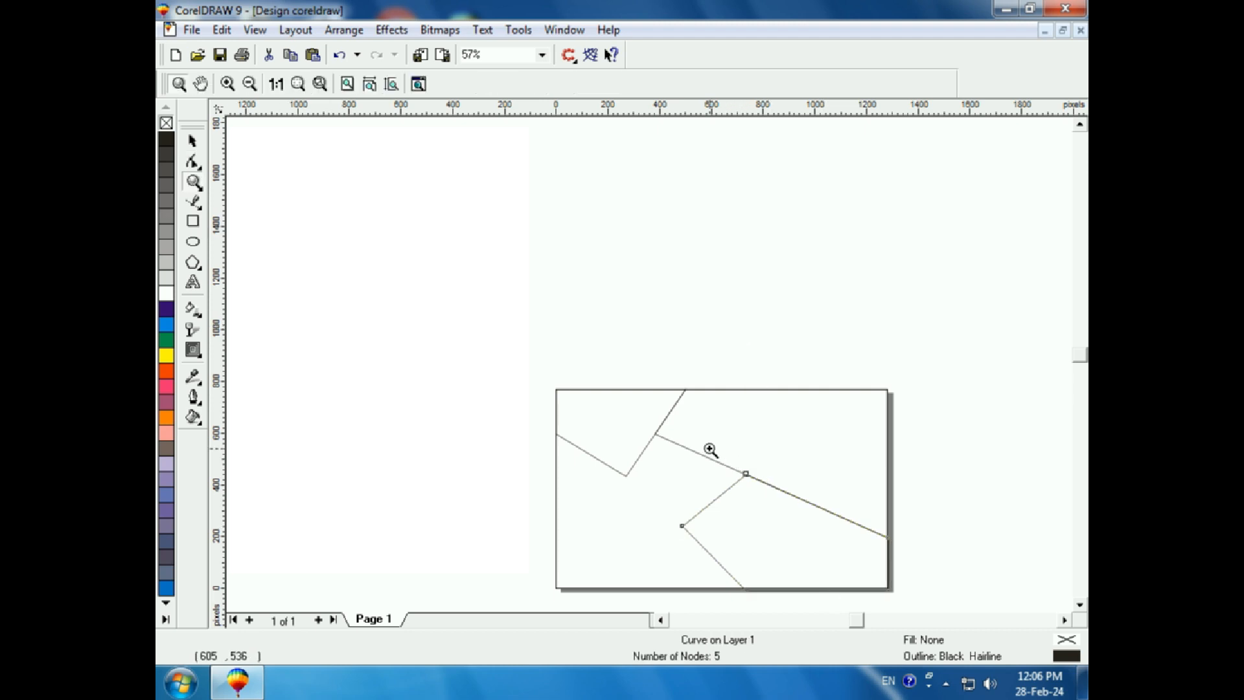
pyautogui.moveTo(719, 449); pyautogui.dragTo(920, 589)
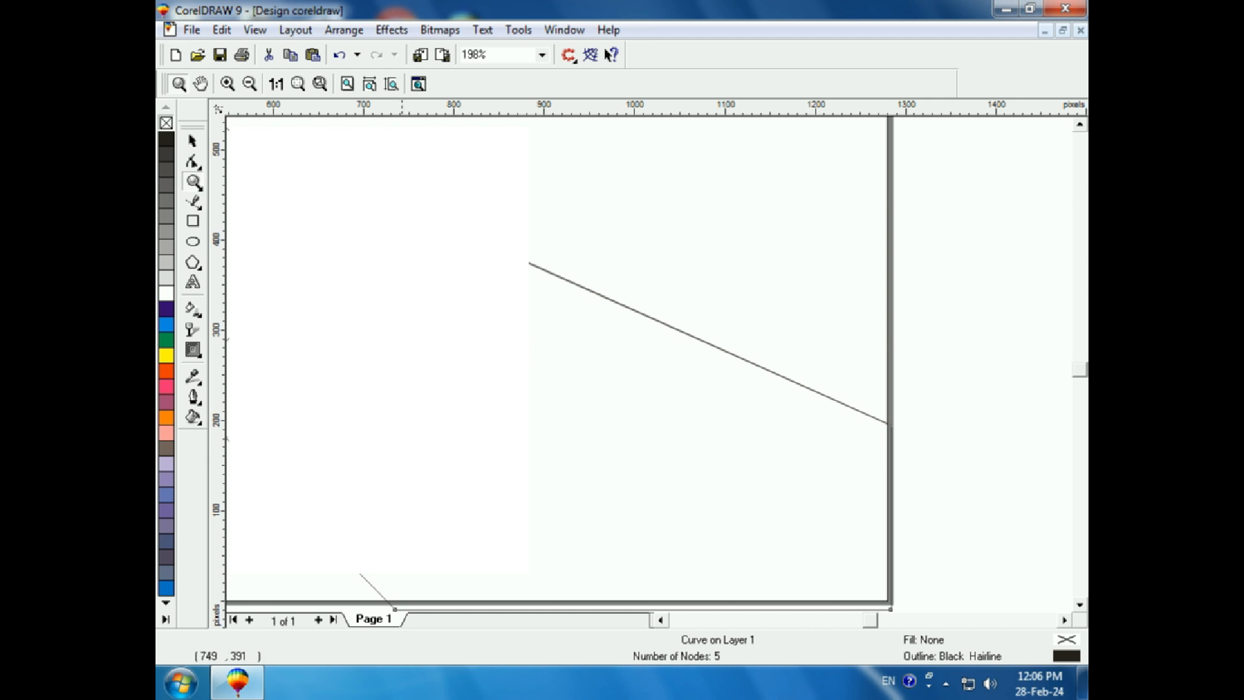
pyautogui.moveTo(840, 369); pyautogui.dragTo(920, 555)
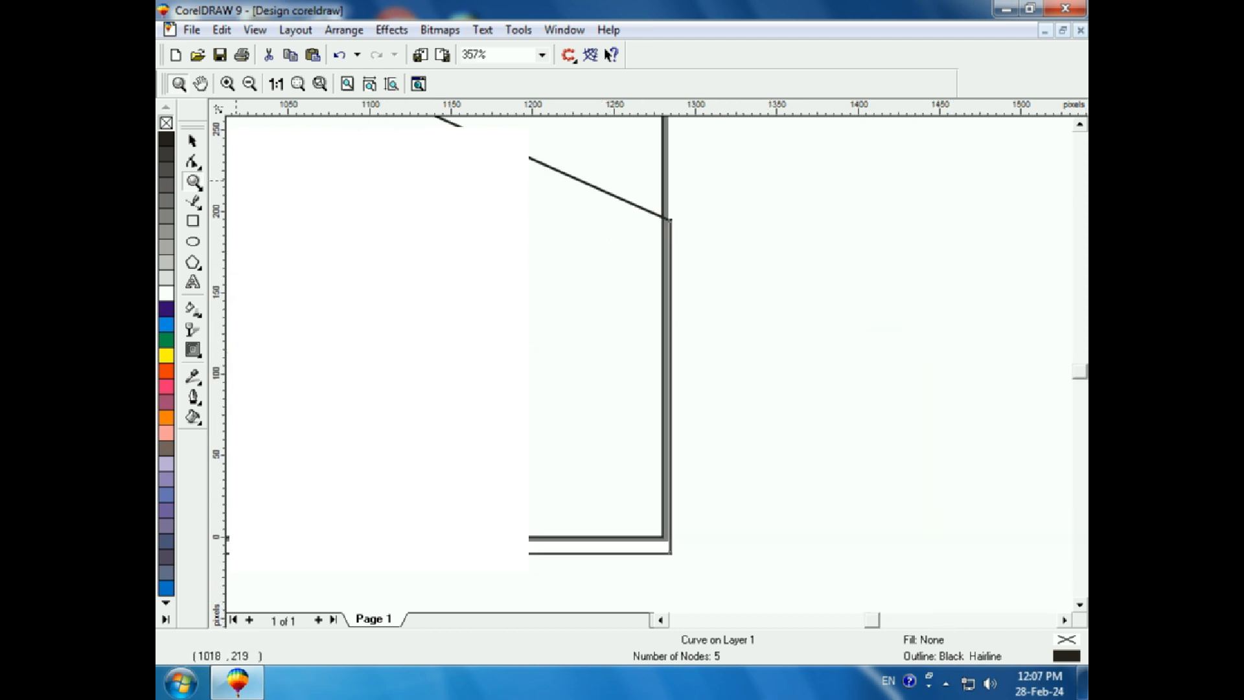
pyautogui.click(190, 162)
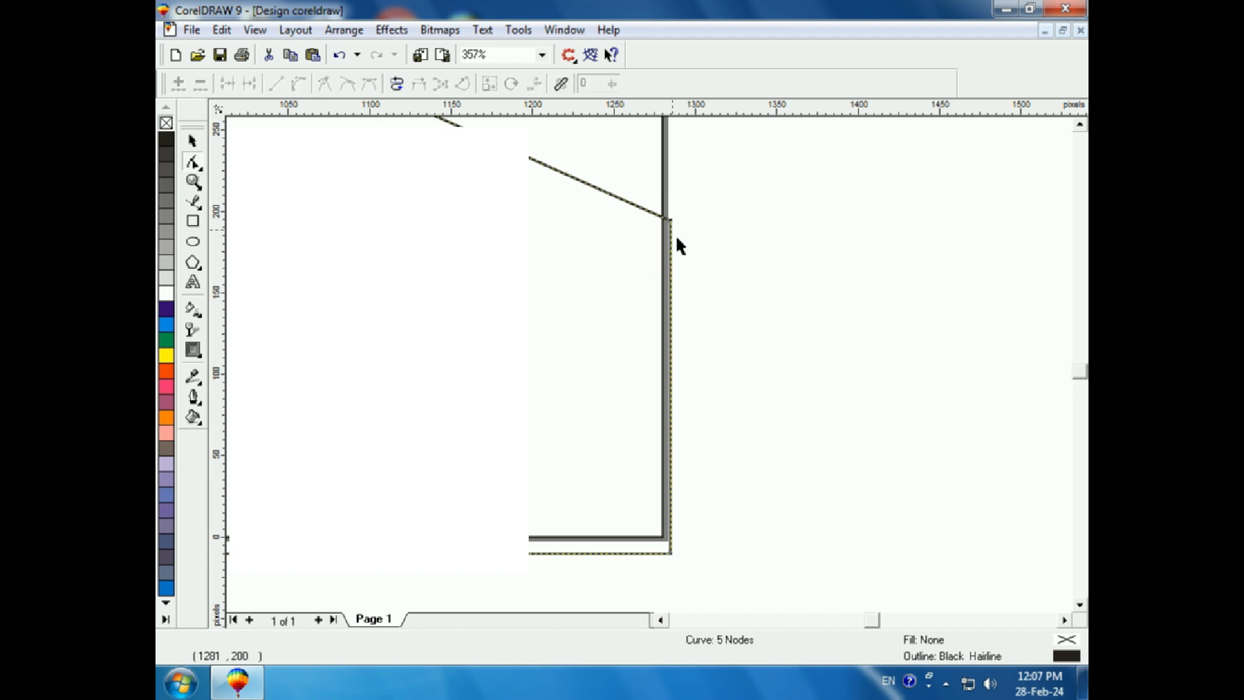
pyautogui.moveTo(667, 201); pyautogui.dragTo(753, 591)
pyautogui.moveTo(672, 556)
pyautogui.mouseDown()
pyautogui.moveTo(671, 531)
pyautogui.moveTo(666, 543)
pyautogui.mouseUp()
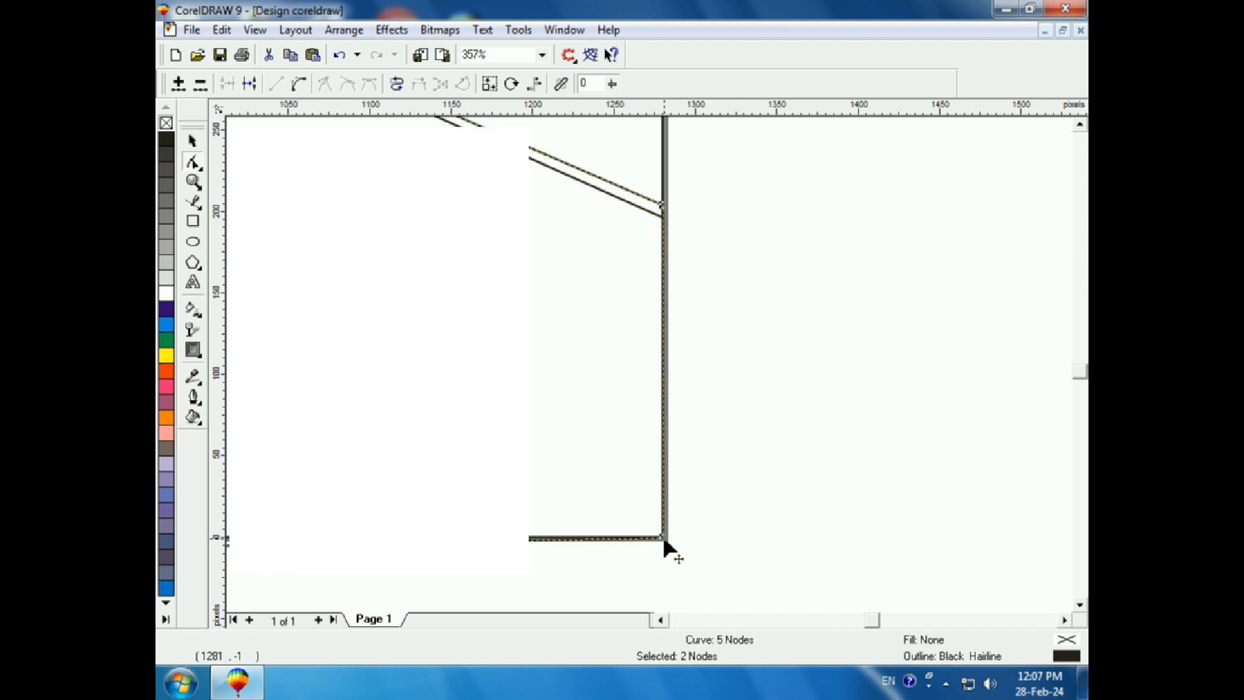
# Step: Move the lower-right shape's bottom-left node onto the page's bottom edge at (735, 0) px
pyautogui.press('F3')
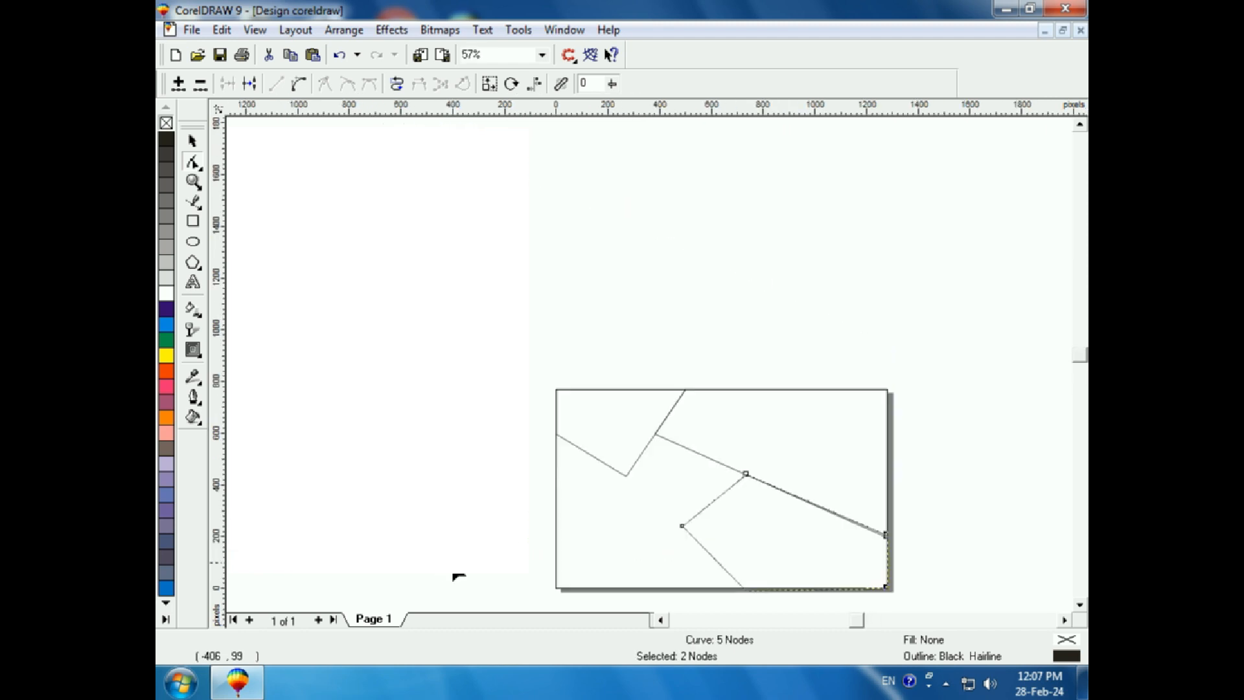
pyautogui.click(201, 183)
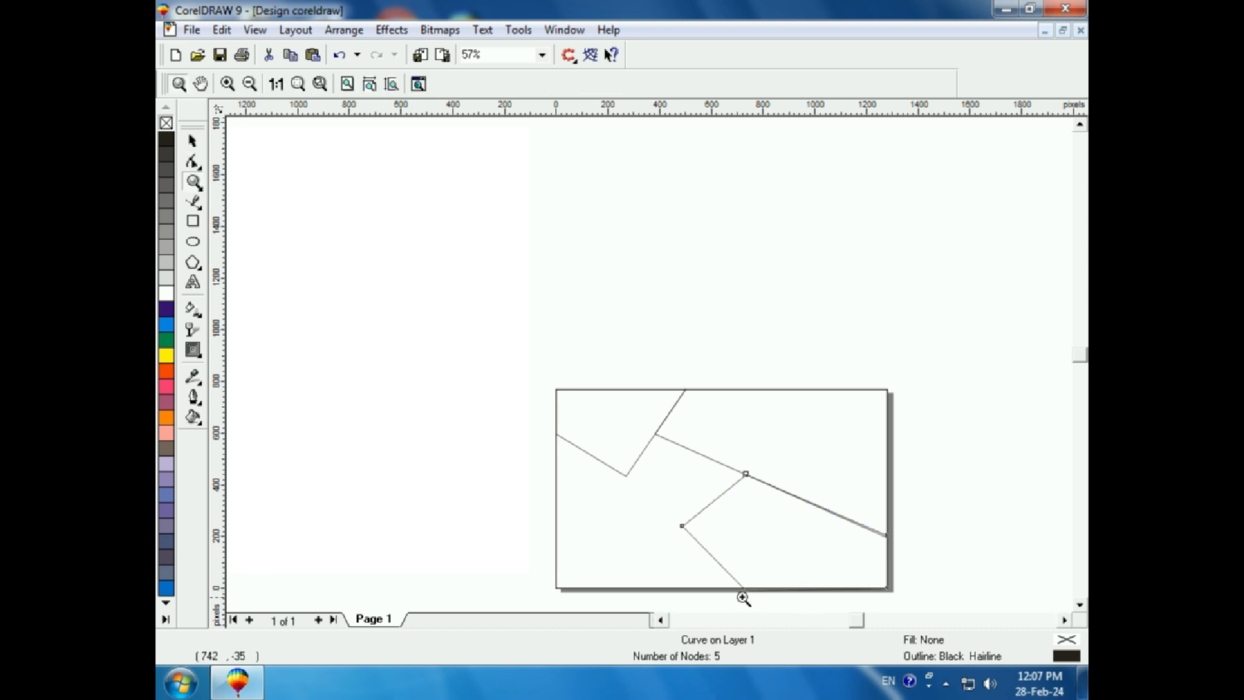
pyautogui.scroll(-1, 796, 604)
pyautogui.moveTo(796, 605); pyautogui.dragTo(796, 607)
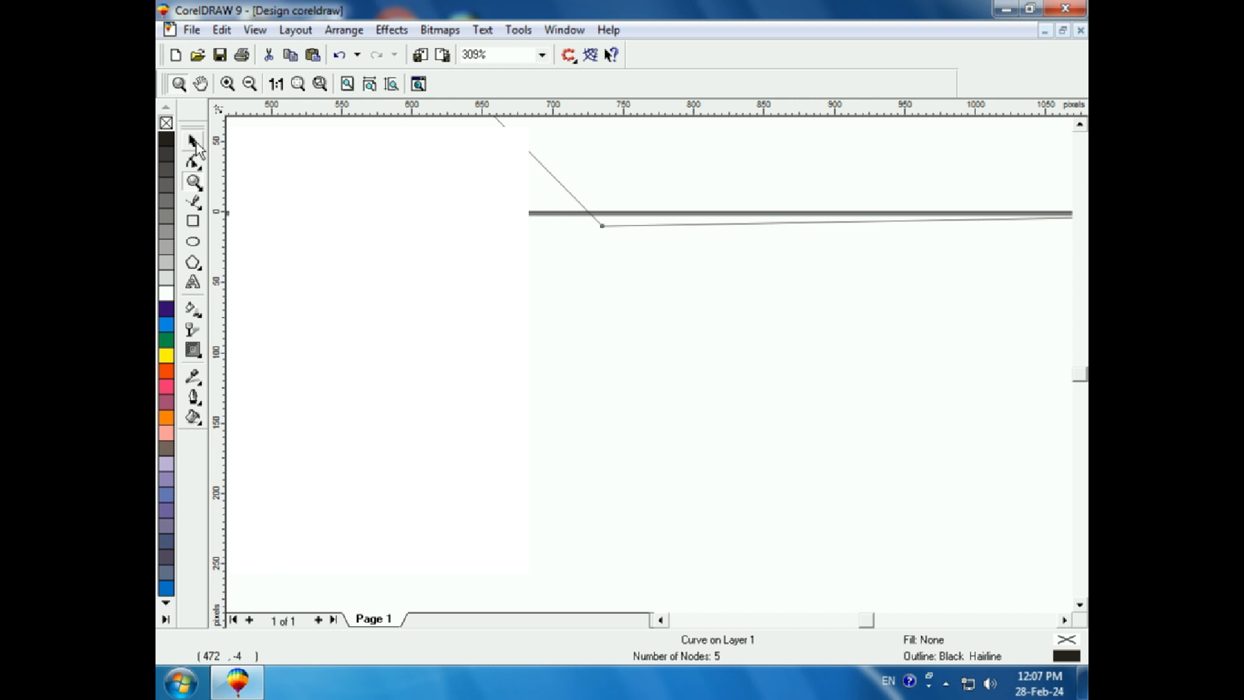
pyautogui.click(193, 162)
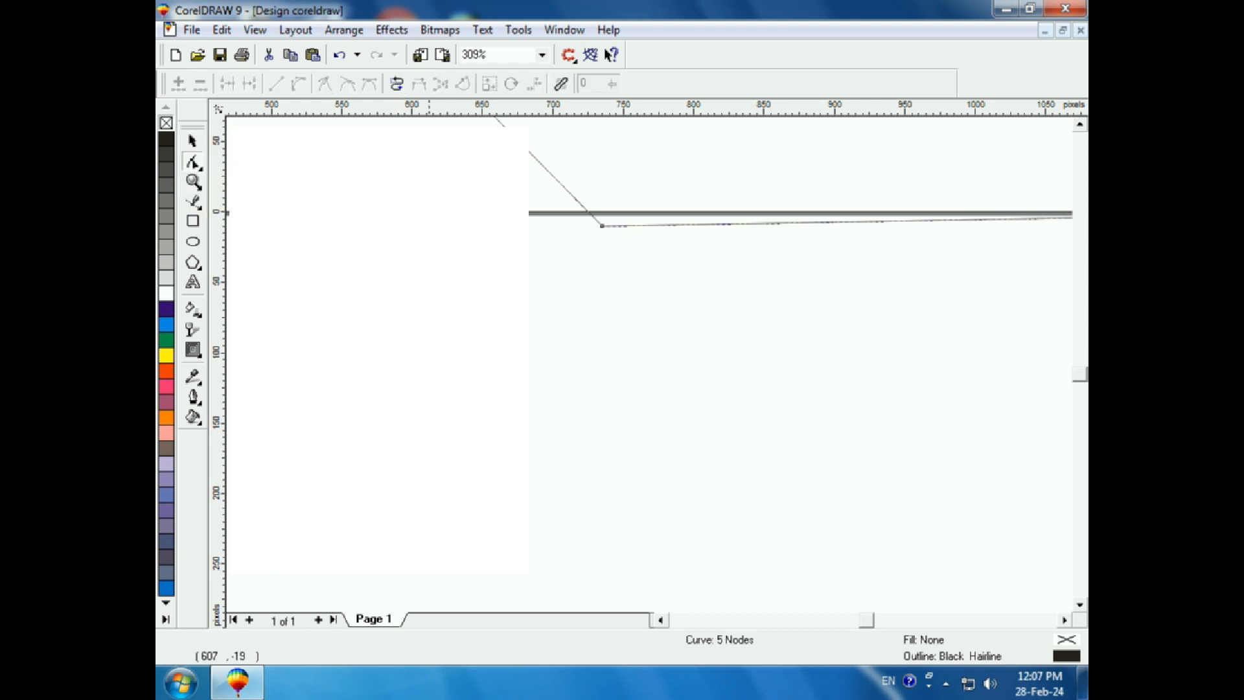
pyautogui.moveTo(604, 226); pyautogui.dragTo(601, 212)
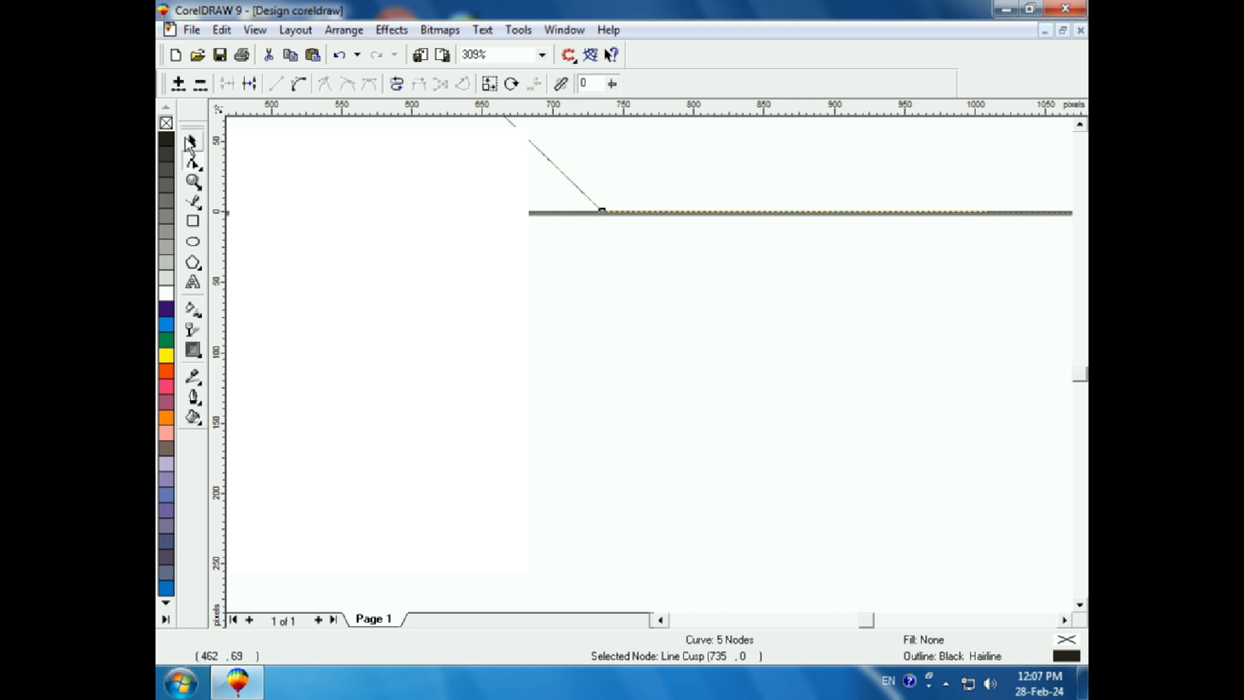
# Step: Draw a rectangle about 746 by 265 px in the page's lower-left corner and convert it to curves for node editing
pyautogui.press('F4')
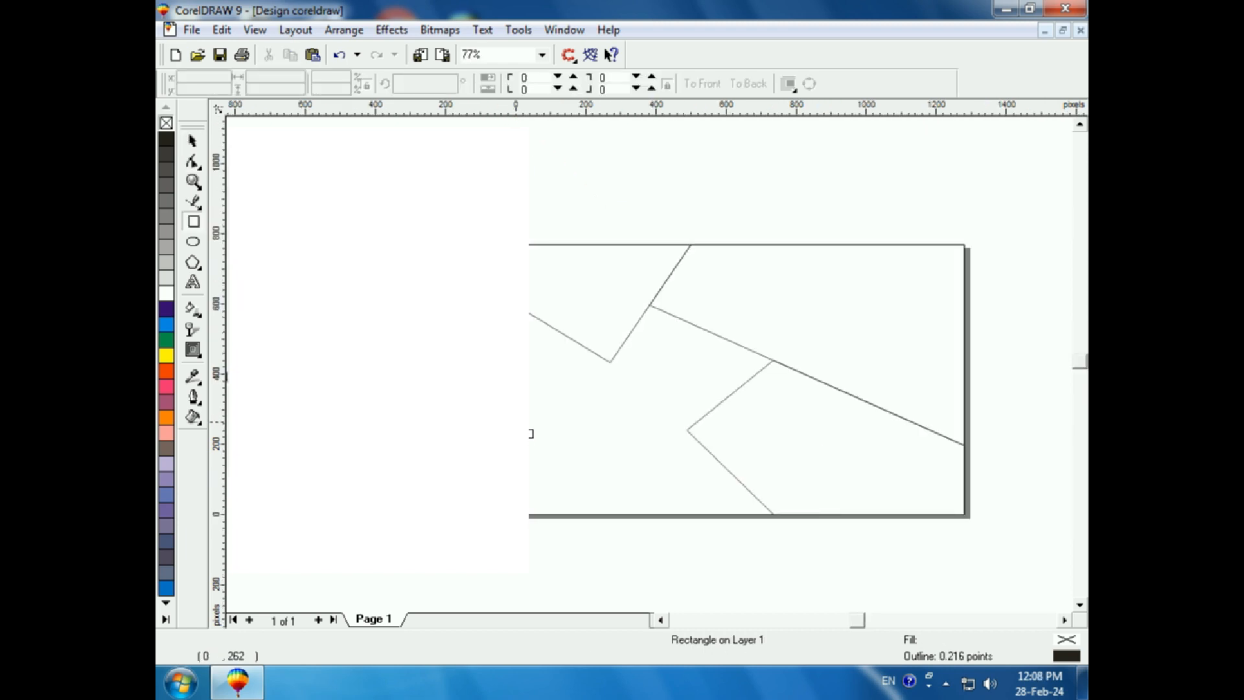
pyautogui.moveTo(529, 422); pyautogui.dragTo(777, 518)
pyautogui.hotkey('ctrl', 'q')
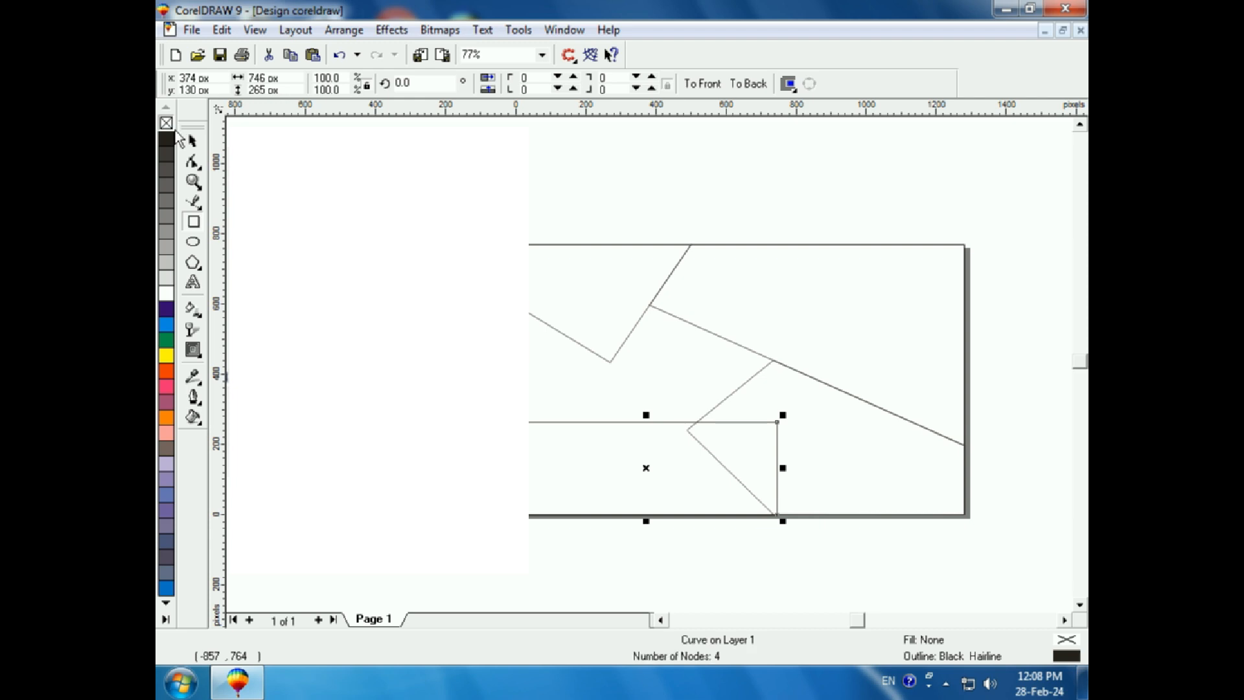
pyautogui.click(193, 162)
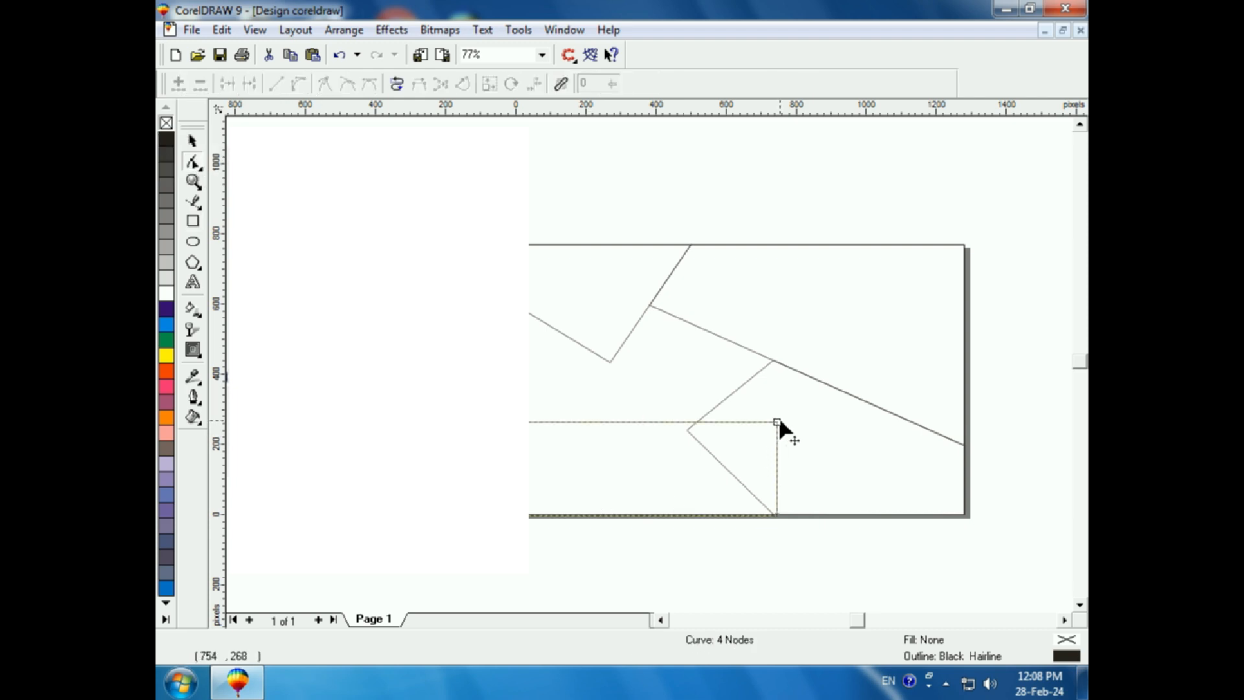
# Step: Join the lower-left shape's upper-right node to the neighbouring vertex at (487, 239) px, and pull its top edge down at (256, 114) px
pyautogui.moveTo(777, 422); pyautogui.dragTo(685, 431)
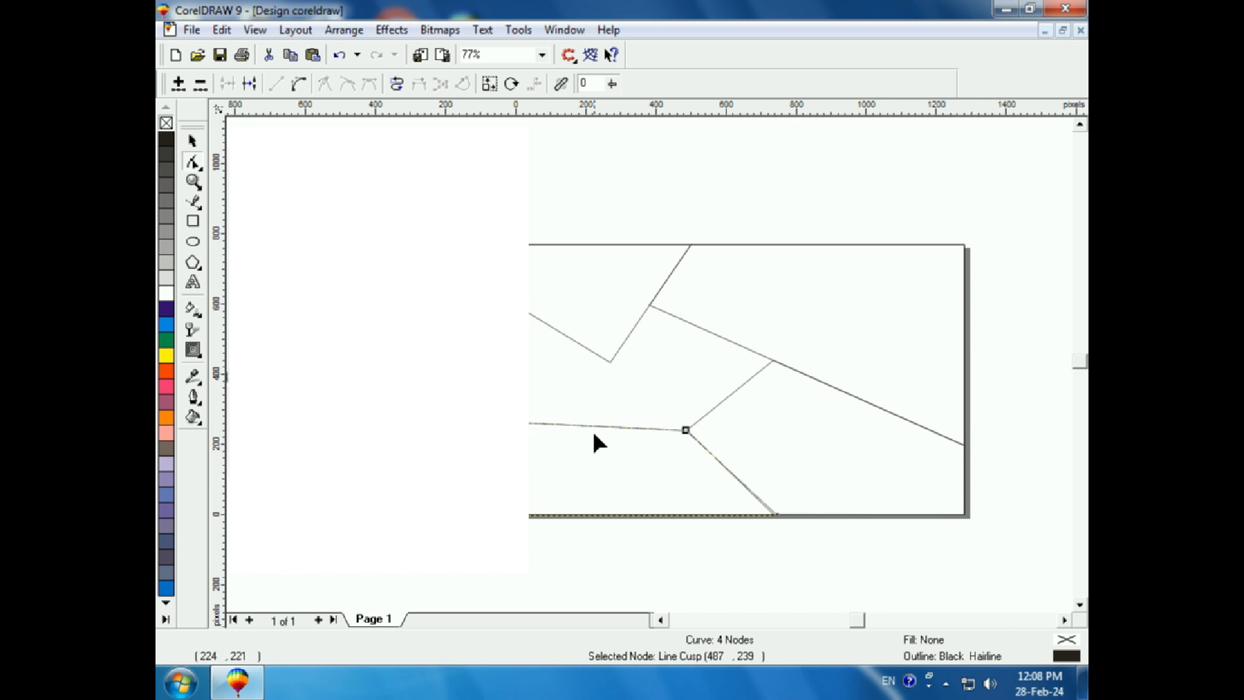
pyautogui.moveTo(609, 431); pyautogui.dragTo(605, 474)
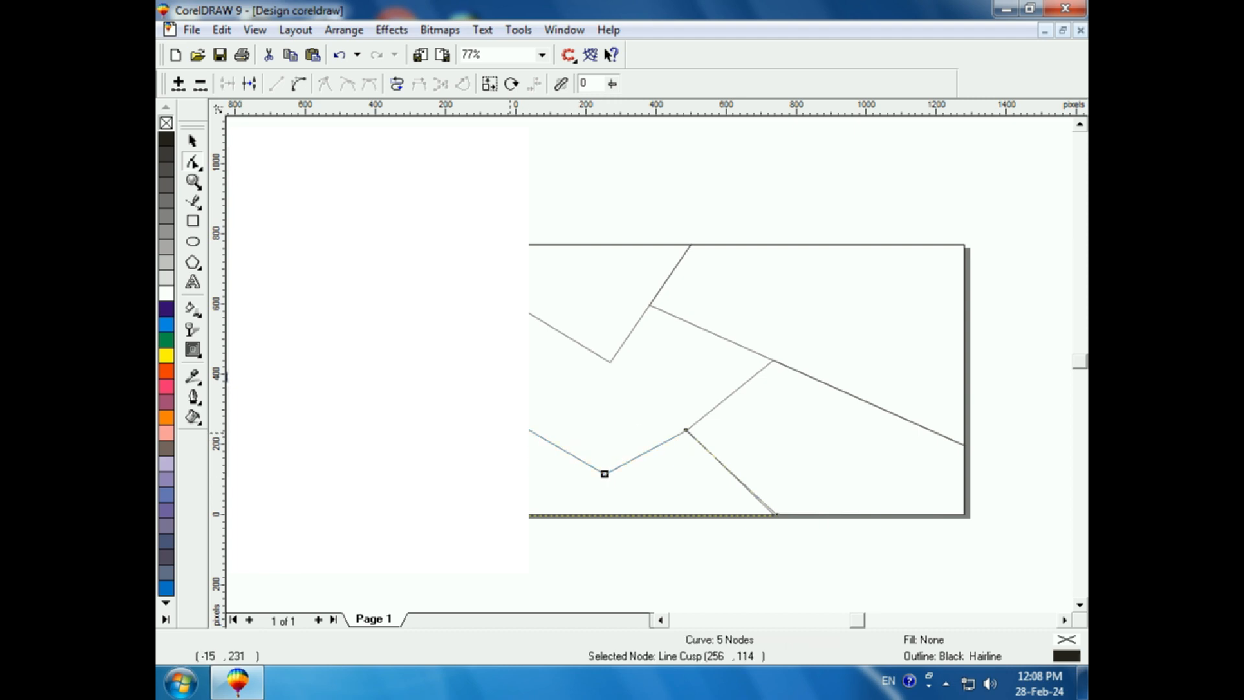
pyautogui.moveTo(532, 444)
pyautogui.mouseDown()
pyautogui.moveTo(530, 412)
pyautogui.moveTo(531, 433)
pyautogui.mouseUp()
# Step: Move the lower-left shape's bottom-right node onto the adjacent shape's corner at the page's bottom edge
pyautogui.click(193, 182)
pyautogui.moveTo(672, 411); pyautogui.dragTo(814, 545)
pyautogui.click(198, 169)
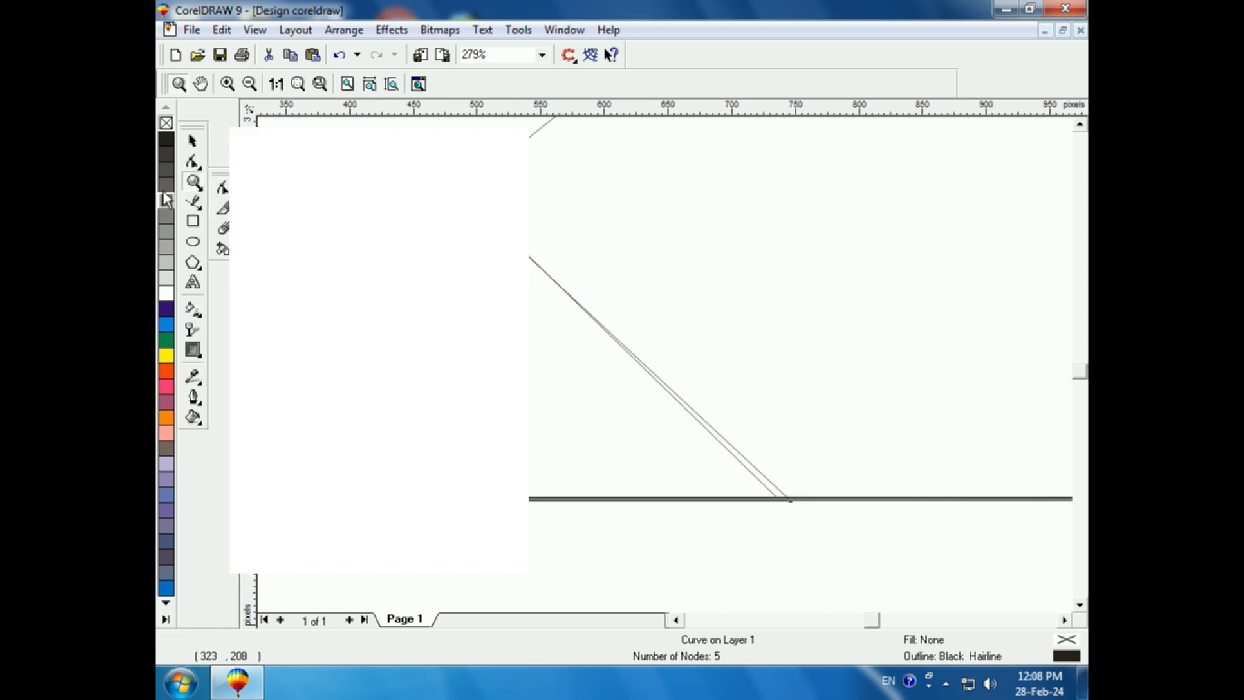
pyautogui.click(193, 162)
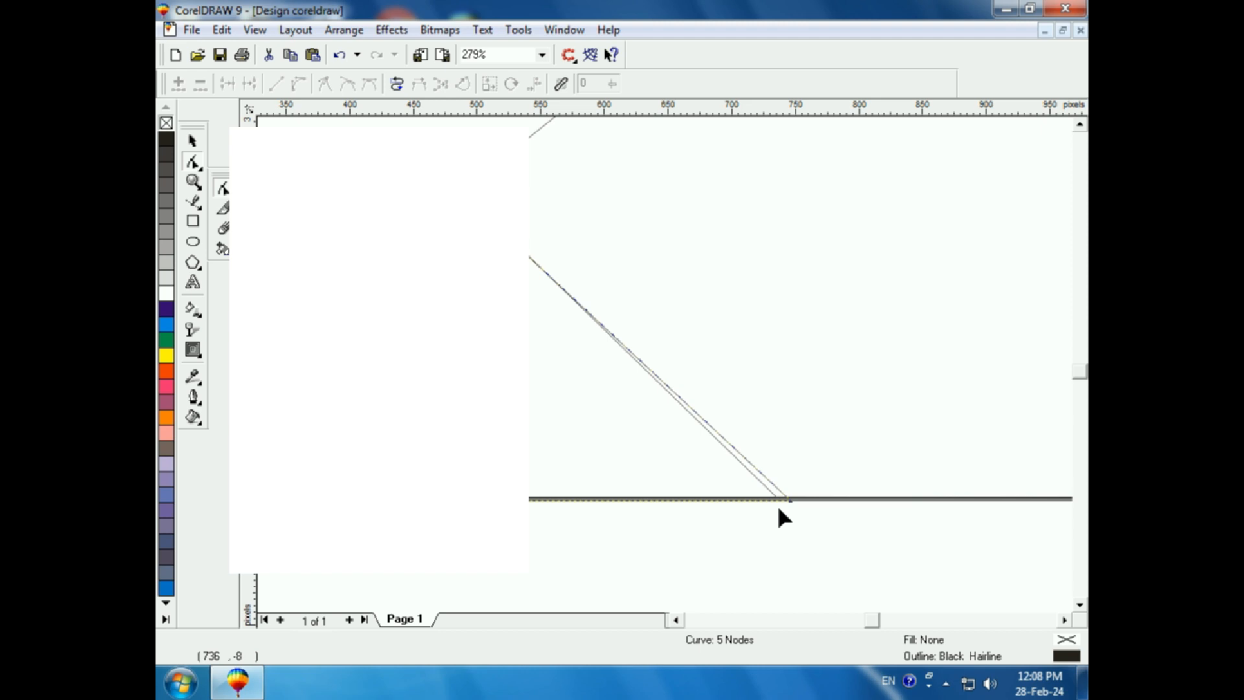
pyautogui.moveTo(790, 498); pyautogui.dragTo(778, 501)
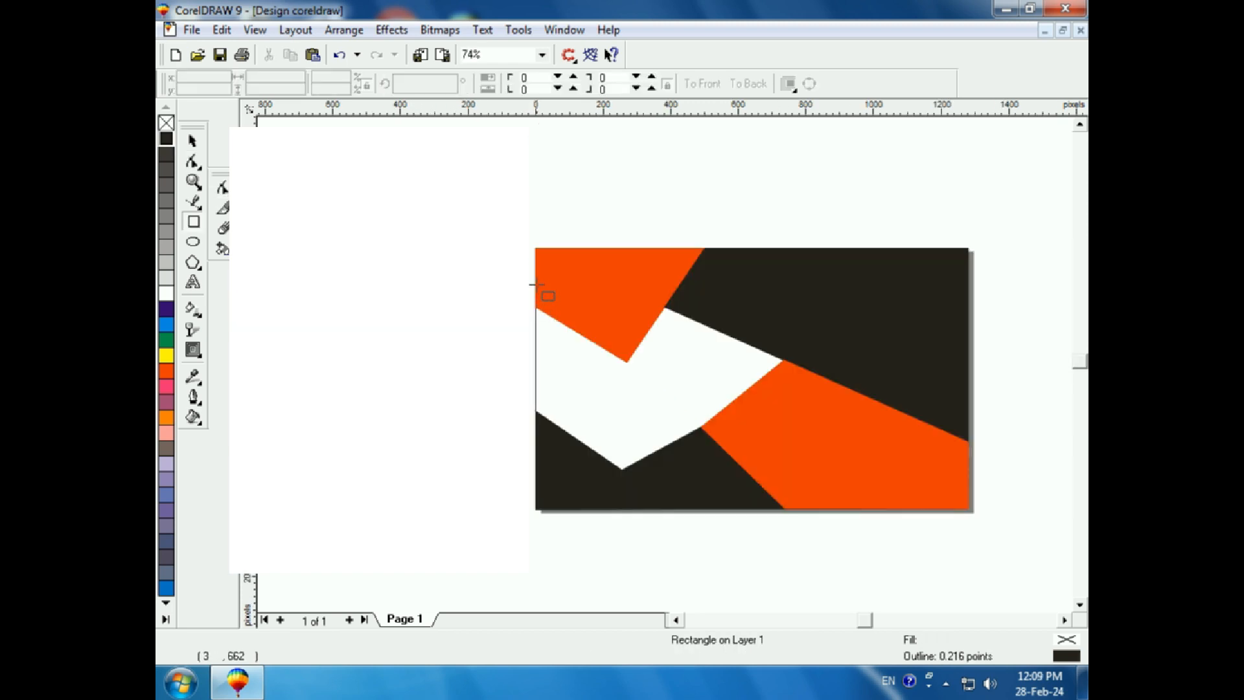
# Step: Draw a rectangle about 869 by 588 px over the page's left white area and convert it to curves for node editing
pyautogui.moveTo(535, 284); pyautogui.dragTo(832, 484)
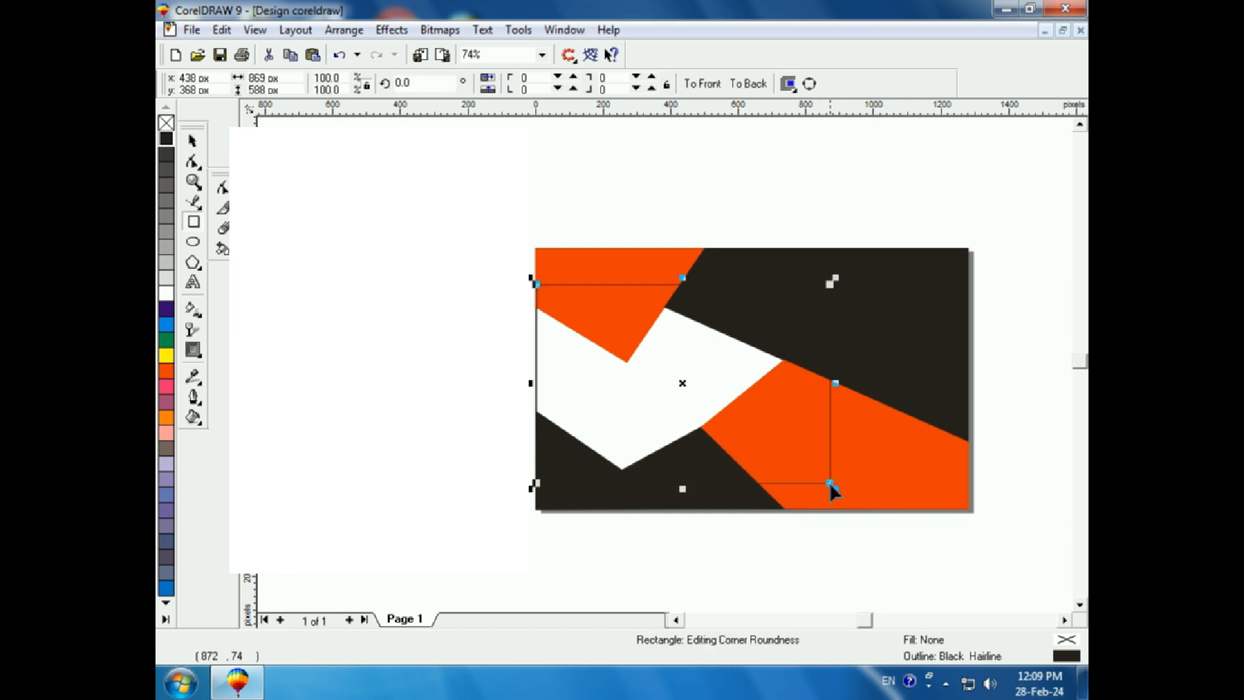
pyautogui.click(193, 182)
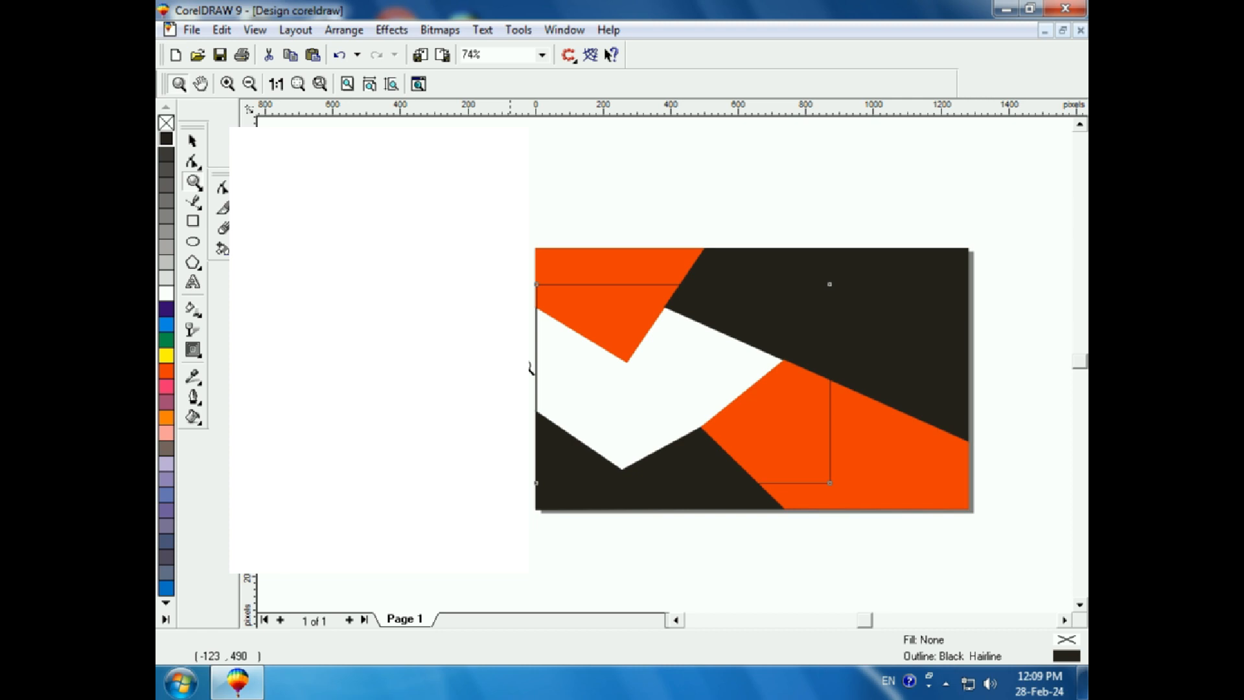
pyautogui.click(601, 492)
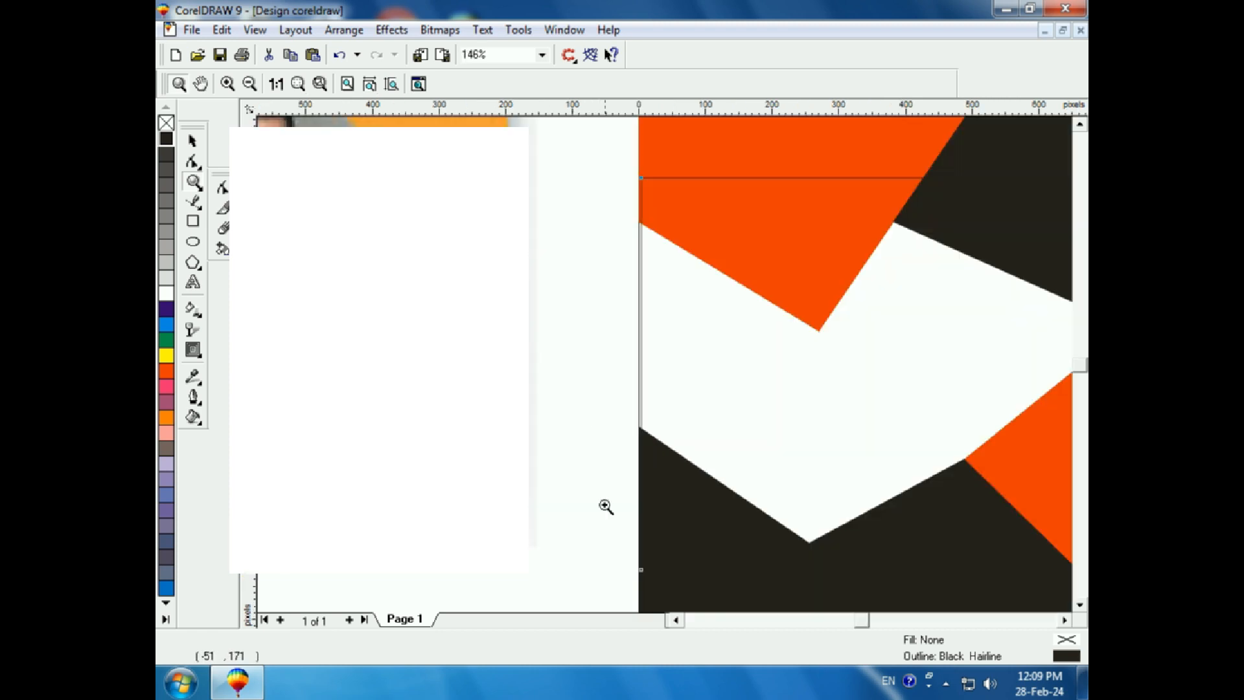
pyautogui.click(189, 165)
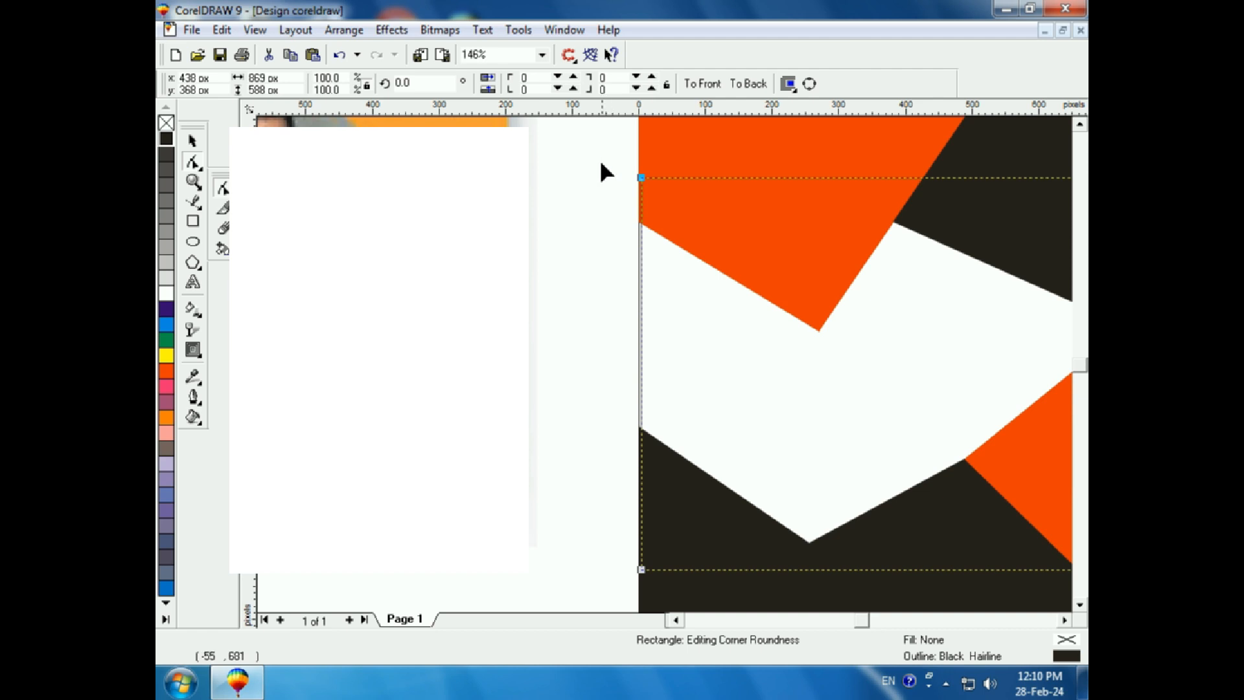
pyautogui.hotkey('ctrl', 'q')
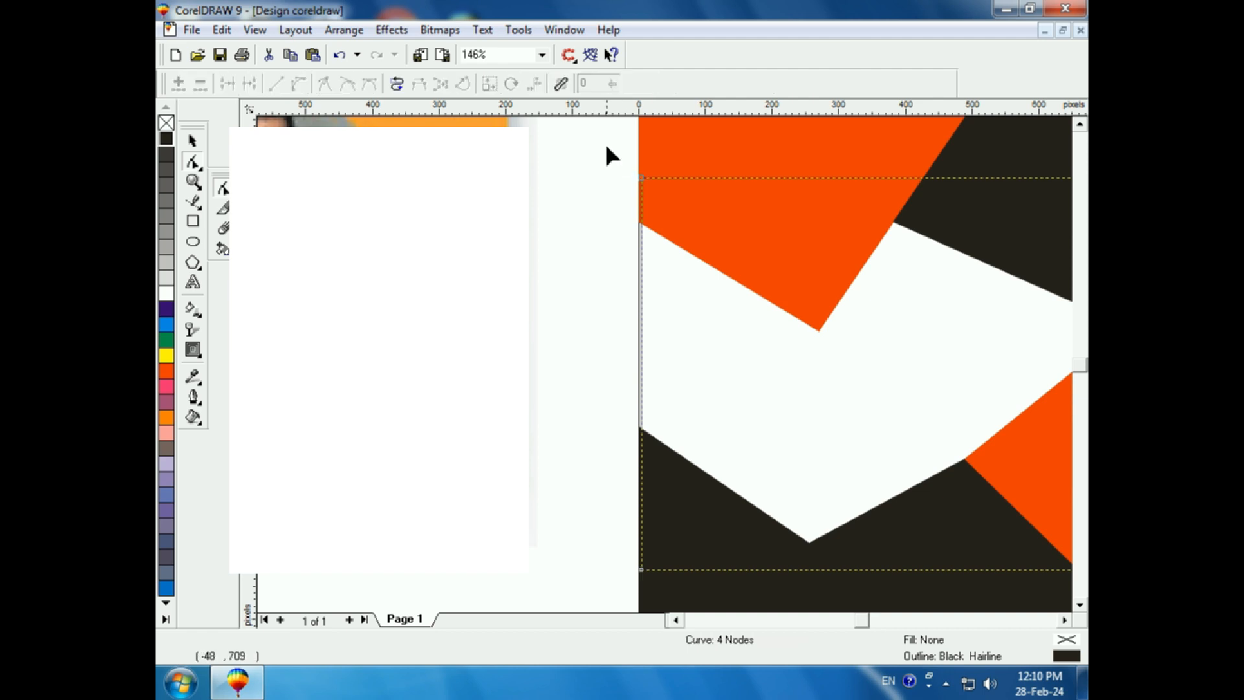
# Step: Move the new rectangle's two left nodes together onto the page's left edge at x = 0 px
pyautogui.moveTo(605, 120); pyautogui.dragTo(710, 600)
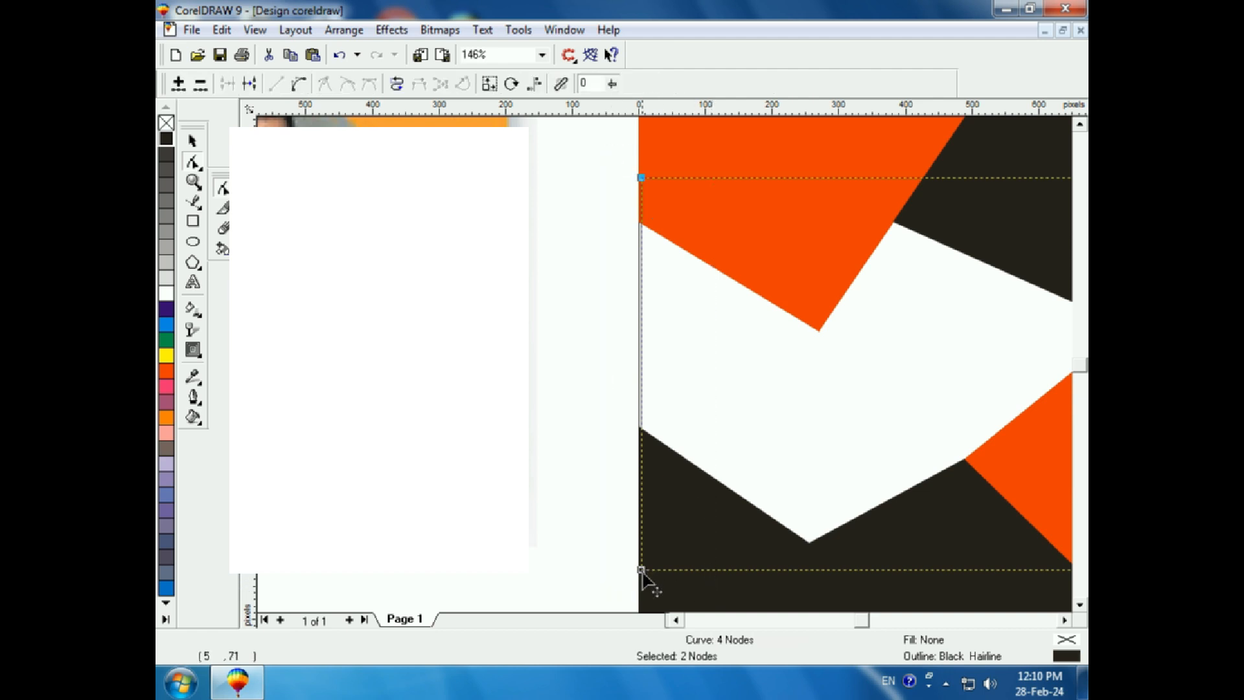
pyautogui.moveTo(642, 573); pyautogui.dragTo(639, 575)
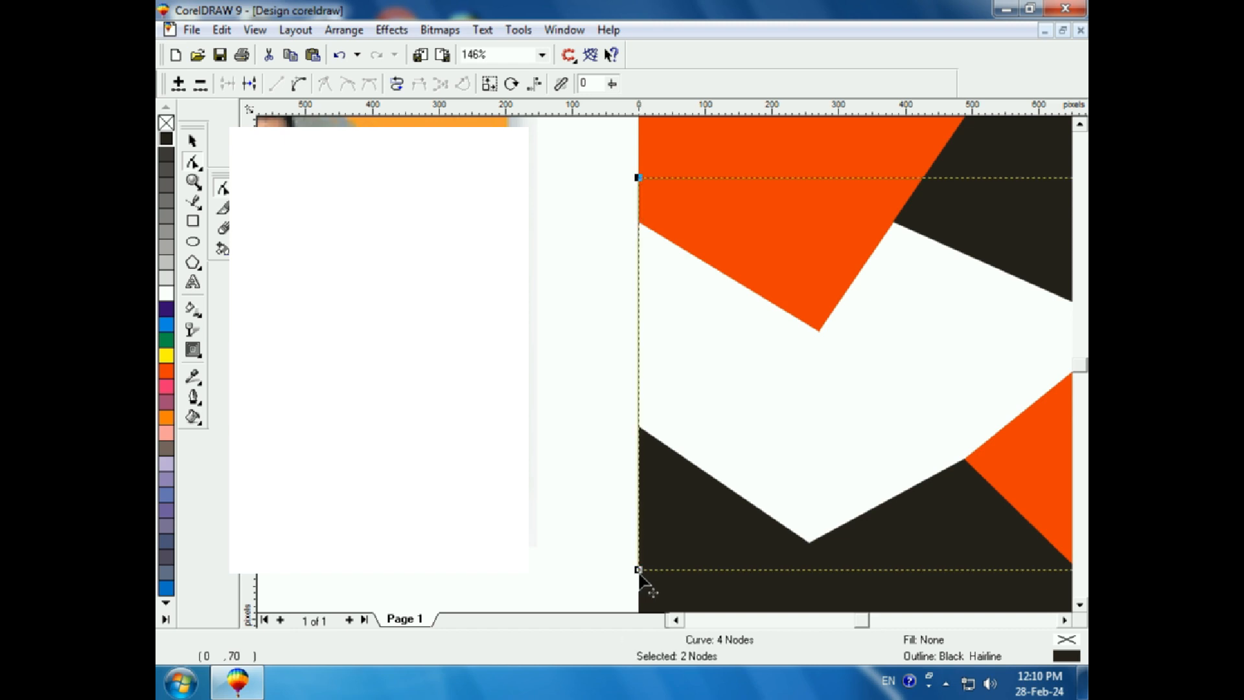
pyautogui.press('F3')
pyautogui.press('space')
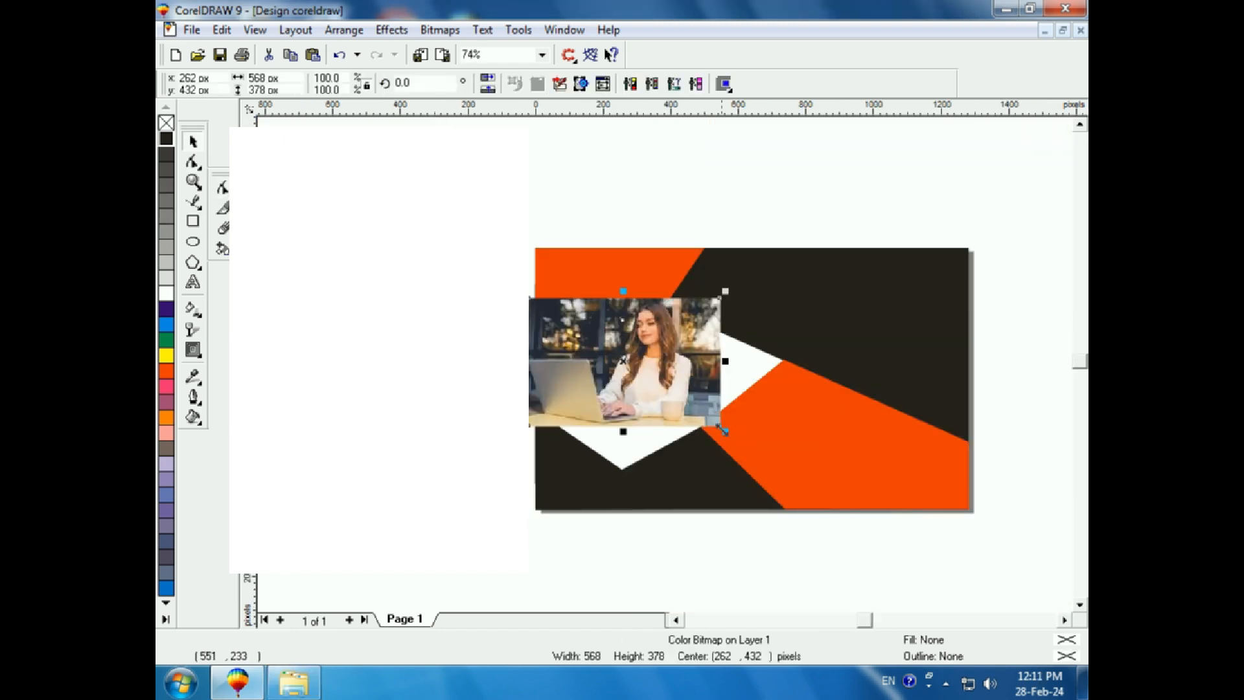
# Step: Enlarge the photo to about 801 by 533 px and move it off the page's upper-left corner, centred at about (-355, 781) px
pyautogui.moveTo(722, 430); pyautogui.dragTo(820, 483)
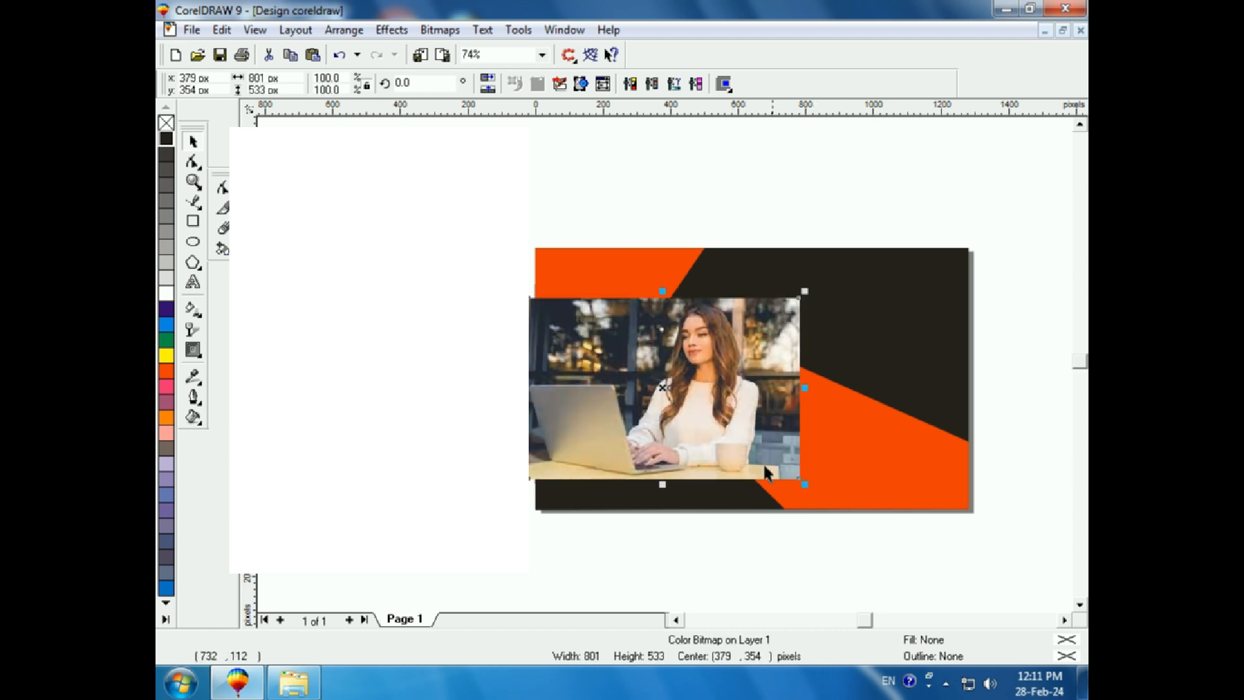
pyautogui.moveTo(666, 420); pyautogui.dragTo(413, 110)
# Step: PowerClip the photo inside the central white shape, using its edge at the page's left border as the container
pyautogui.click(392, 30)
pyautogui.moveTo(454, 165)
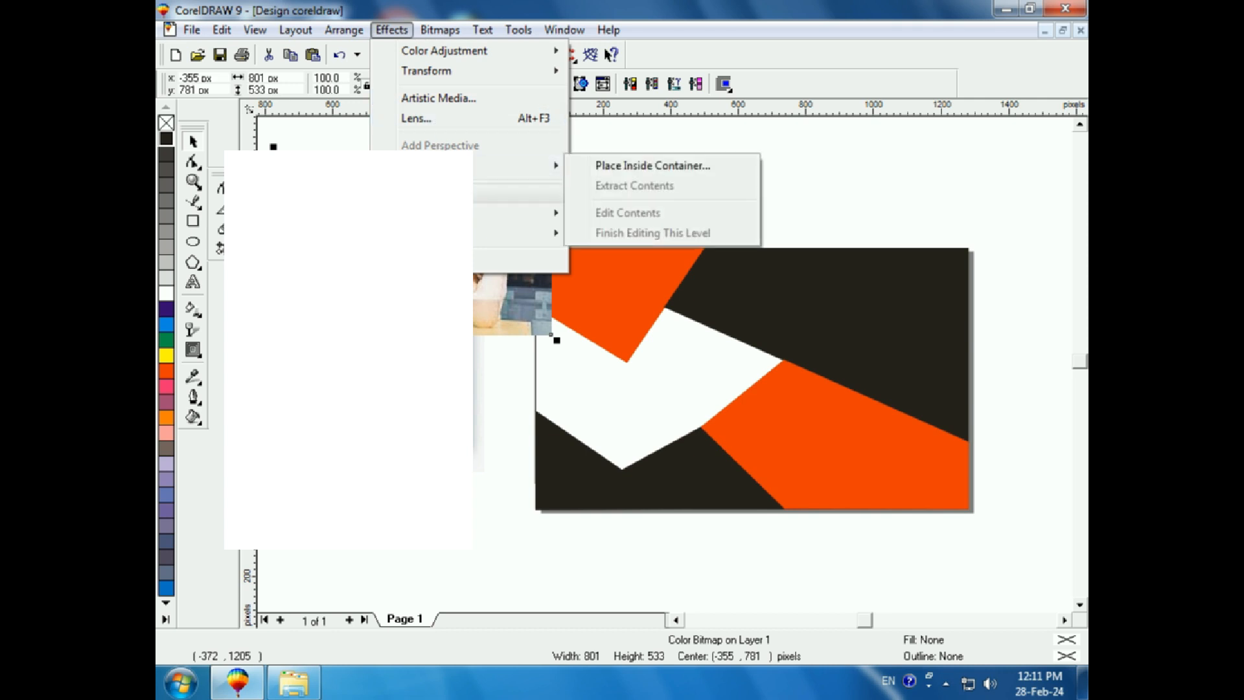
pyautogui.click(638, 166)
pyautogui.click(527, 387)
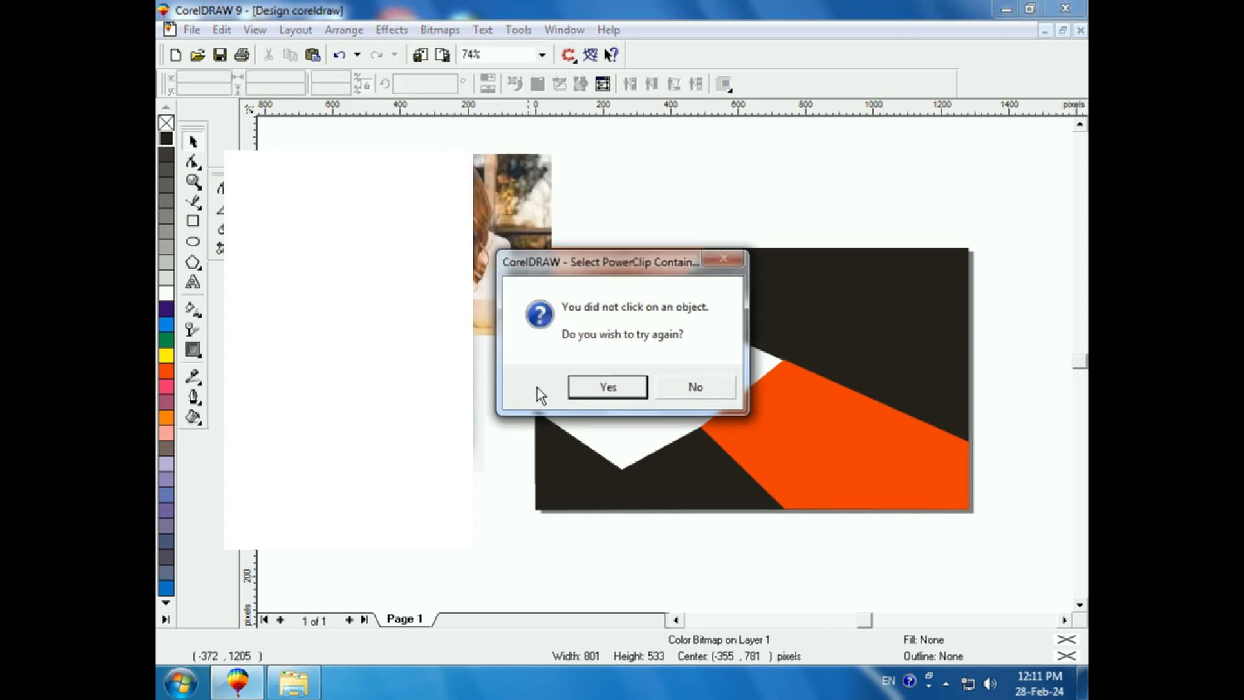
pyautogui.click(592, 393)
pyautogui.click(534, 380)
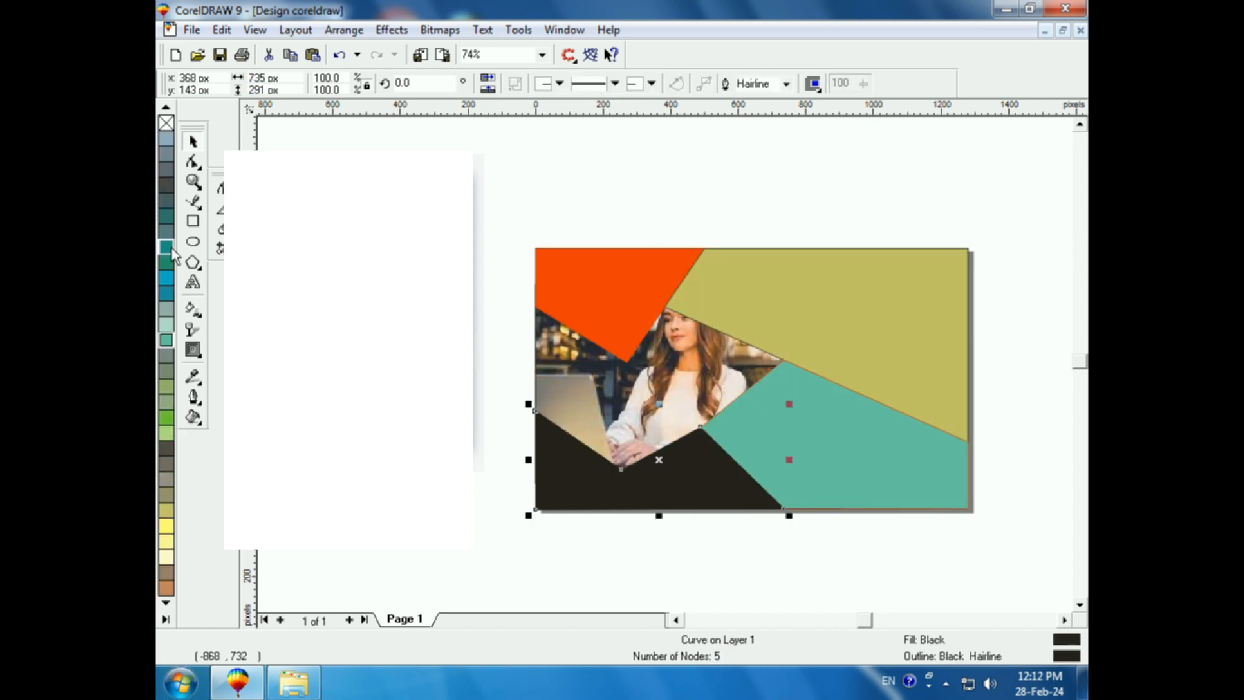
# Step: Enter the artistic text "Broucher" on the orange shape in 24-point AvantGarde Bk BT
pyautogui.write('Brou')
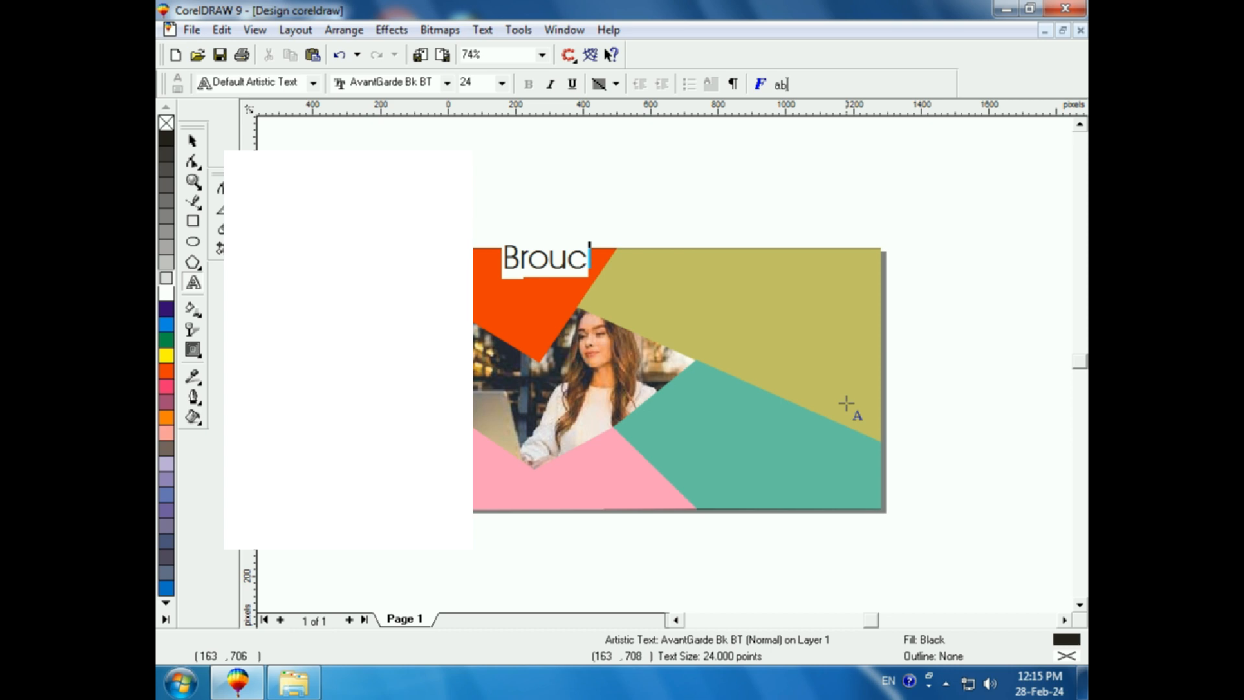
pyautogui.write('her')
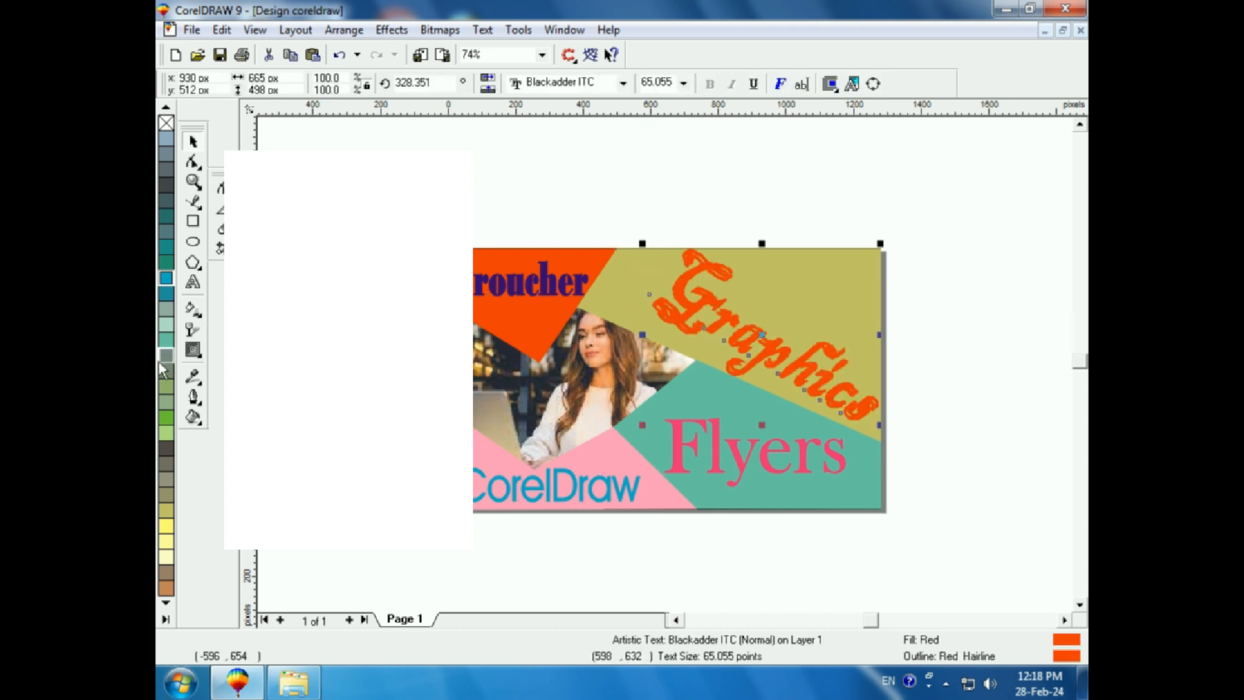
# Step: Fill the front copy of the "Graphics" lettering with blue, and give the front copy of "Broucher" a white fill and white outline
pyautogui.click(170, 280)
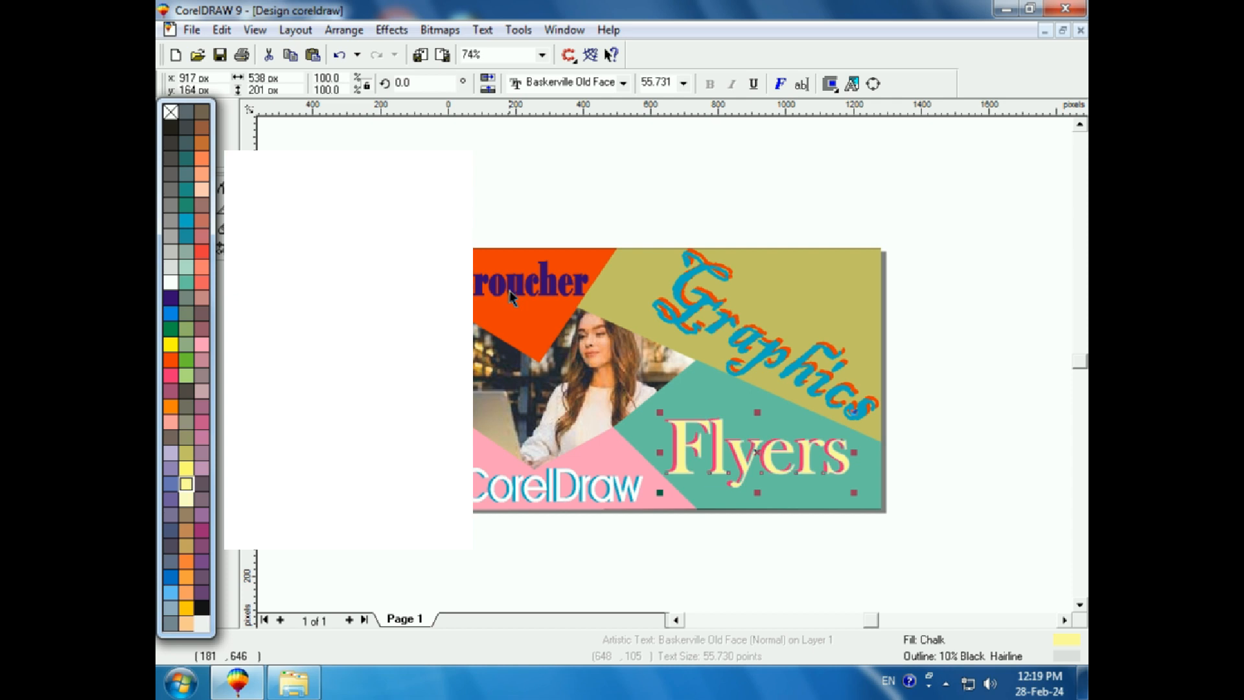
pyautogui.click(171, 283)
pyautogui.rightClick(177, 285)
pyautogui.click(440, 221)
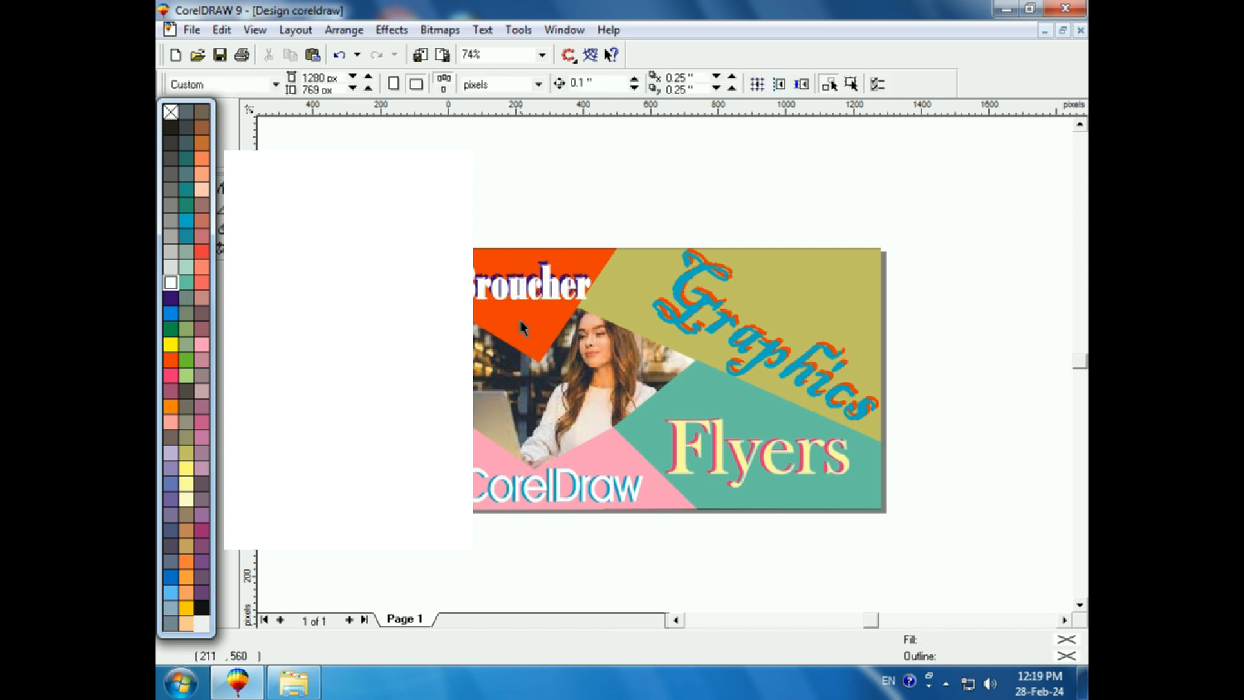